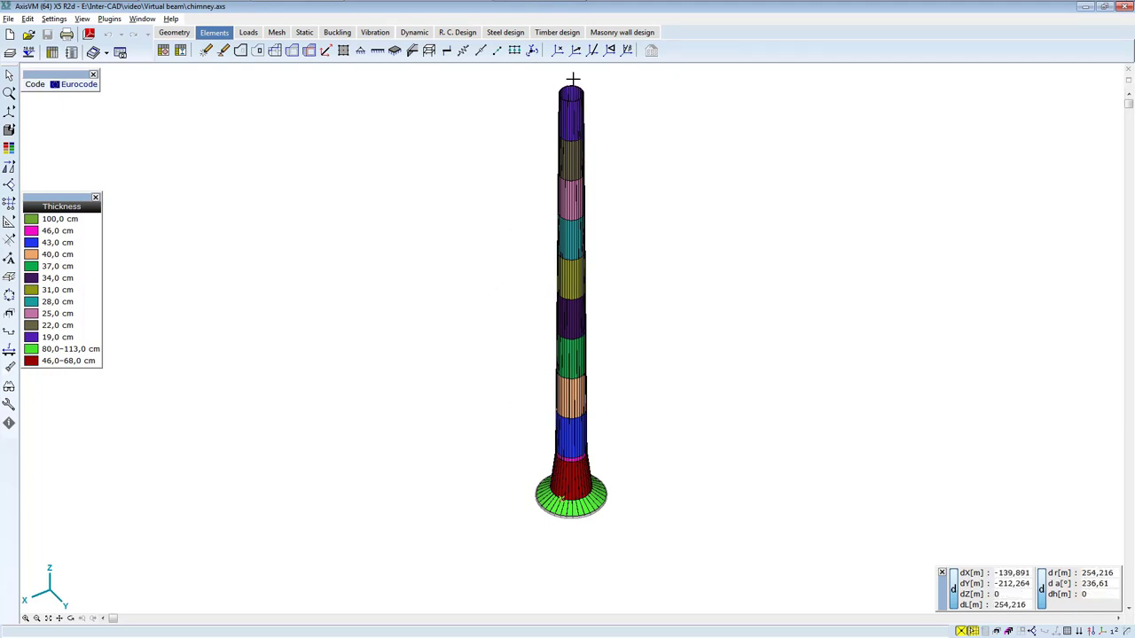
- Fit the whole chimney in the view and switch to the Loads tab with see-through display
scroll(573, 82, "up", 3)
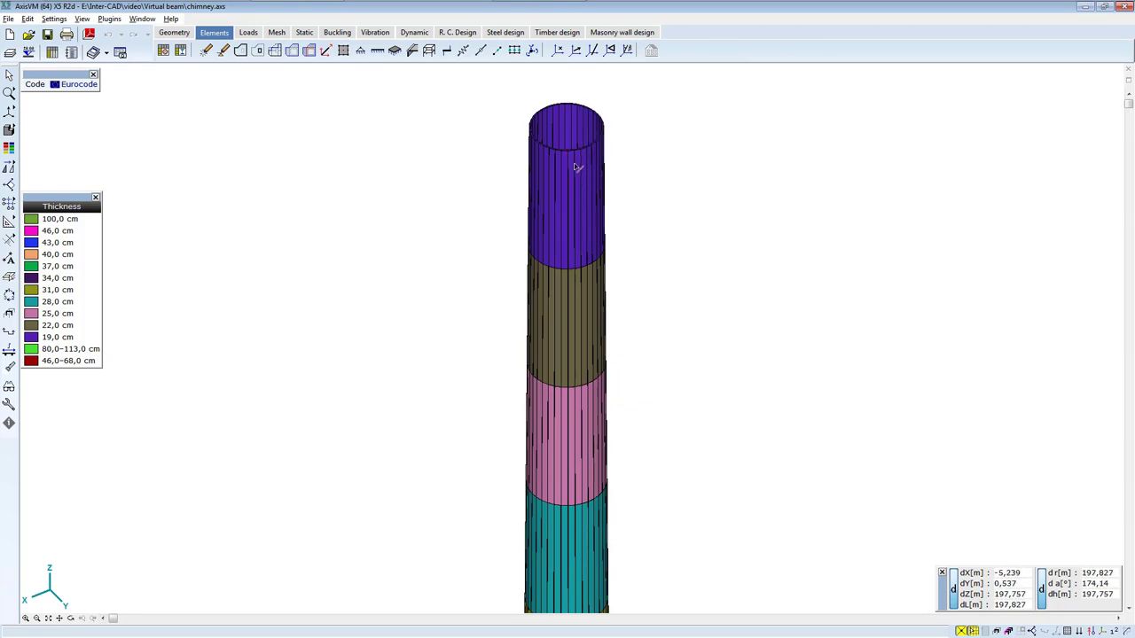
right_click(652, 116)
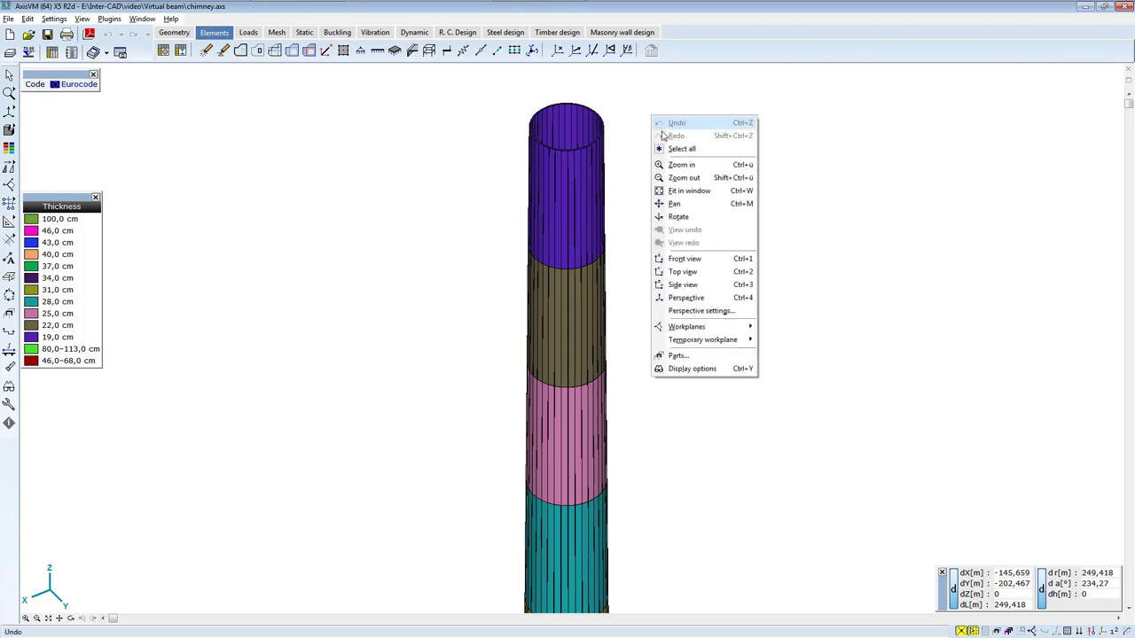
left_click(689, 190)
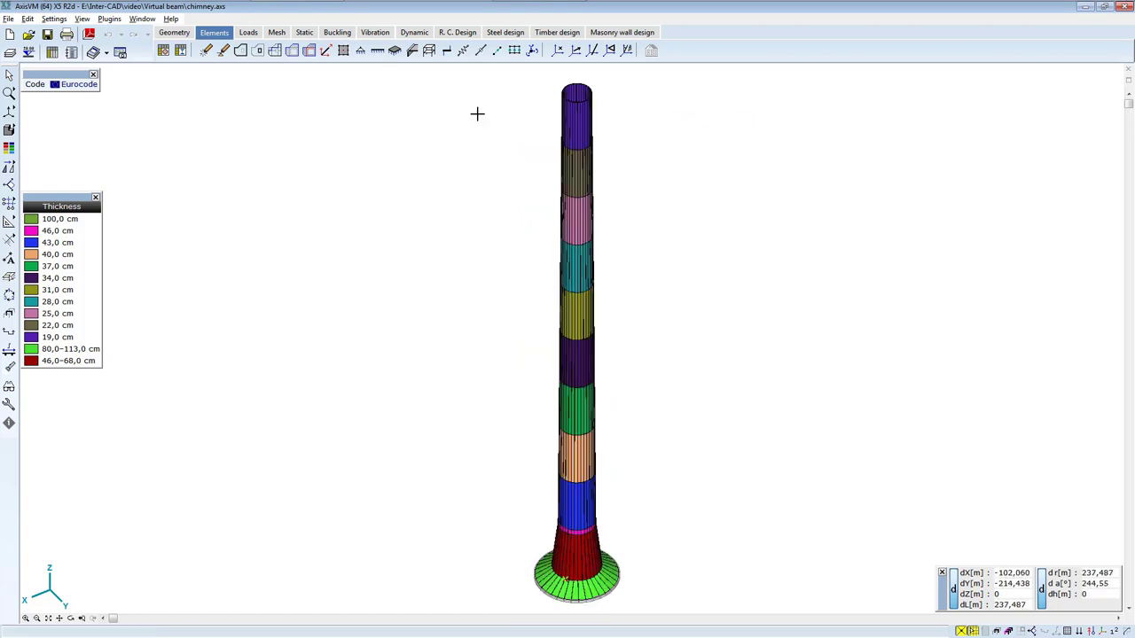
left_click(249, 32)
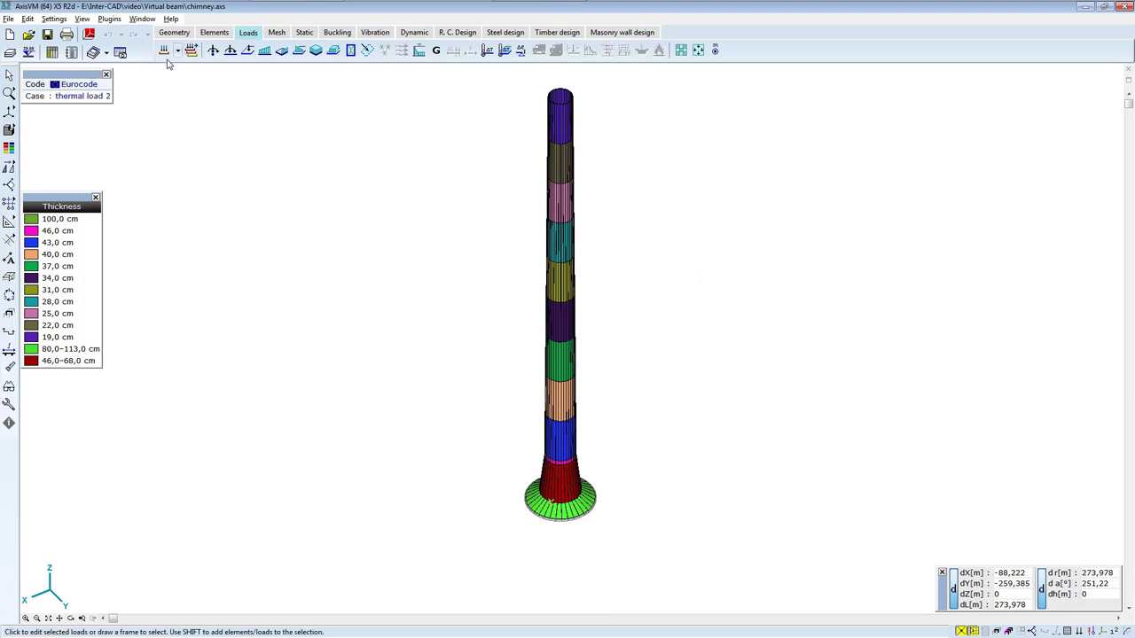
left_click(31, 132)
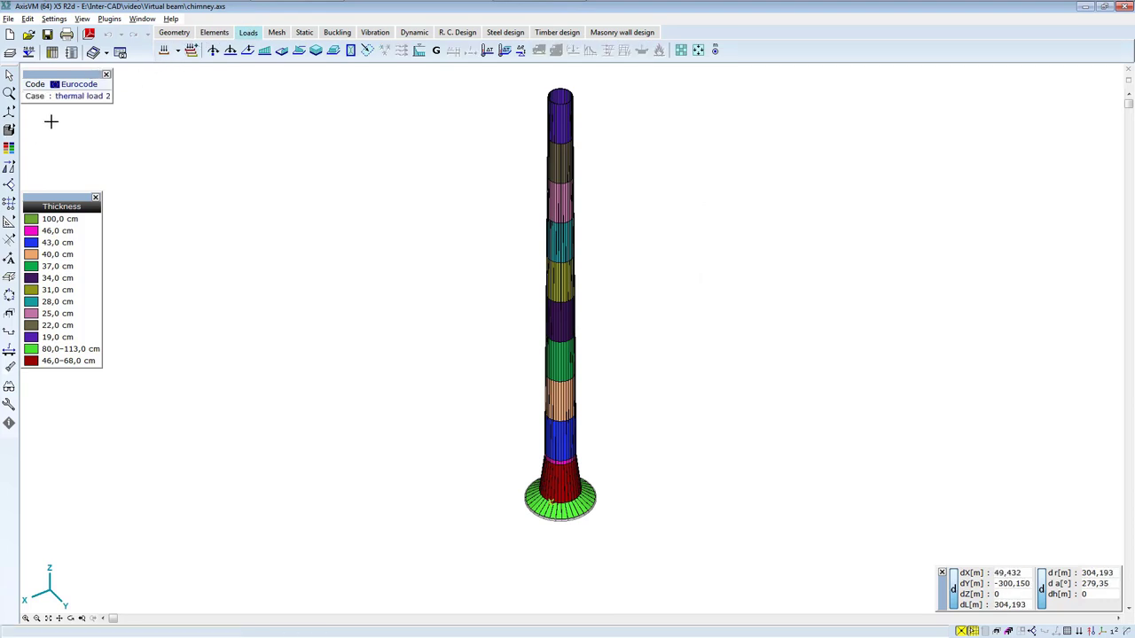
- Step through the load cases: revetment wall, self weight, wind loads 1 and 2, thermal loads 1 and 2
left_click(179, 51)
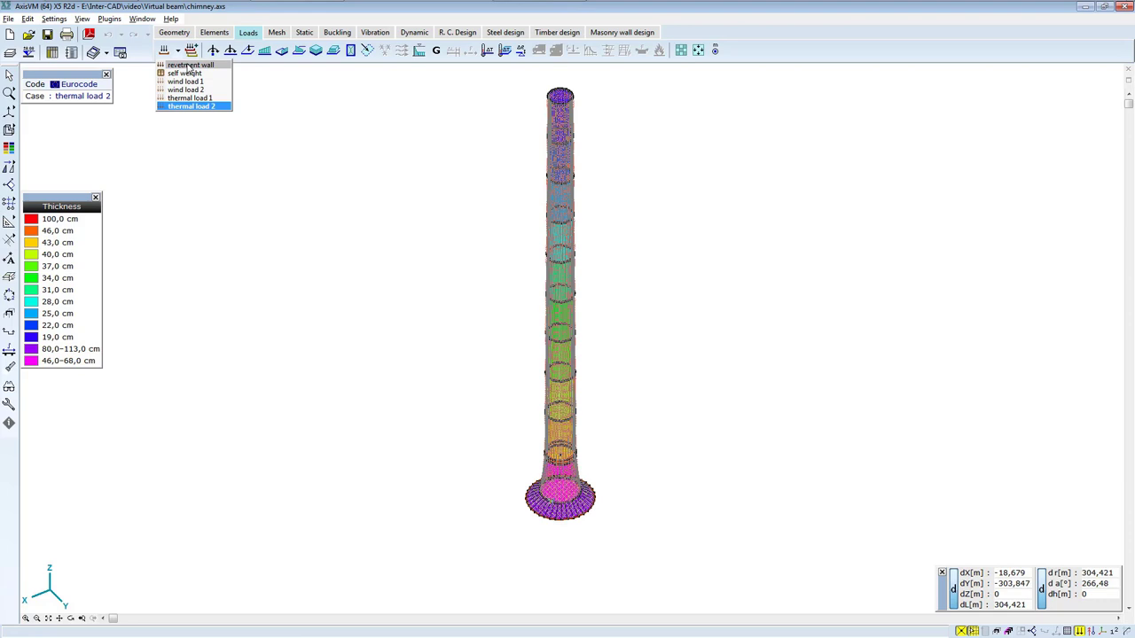
left_click(190, 66)
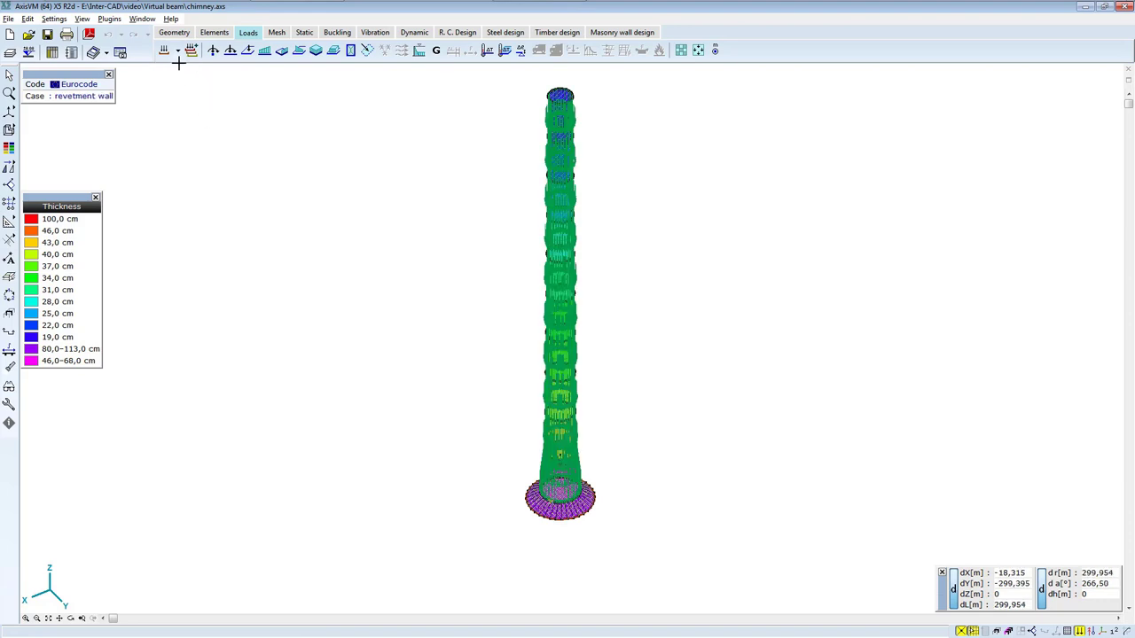
left_click(178, 51)
left_click(187, 65)
left_click(178, 51)
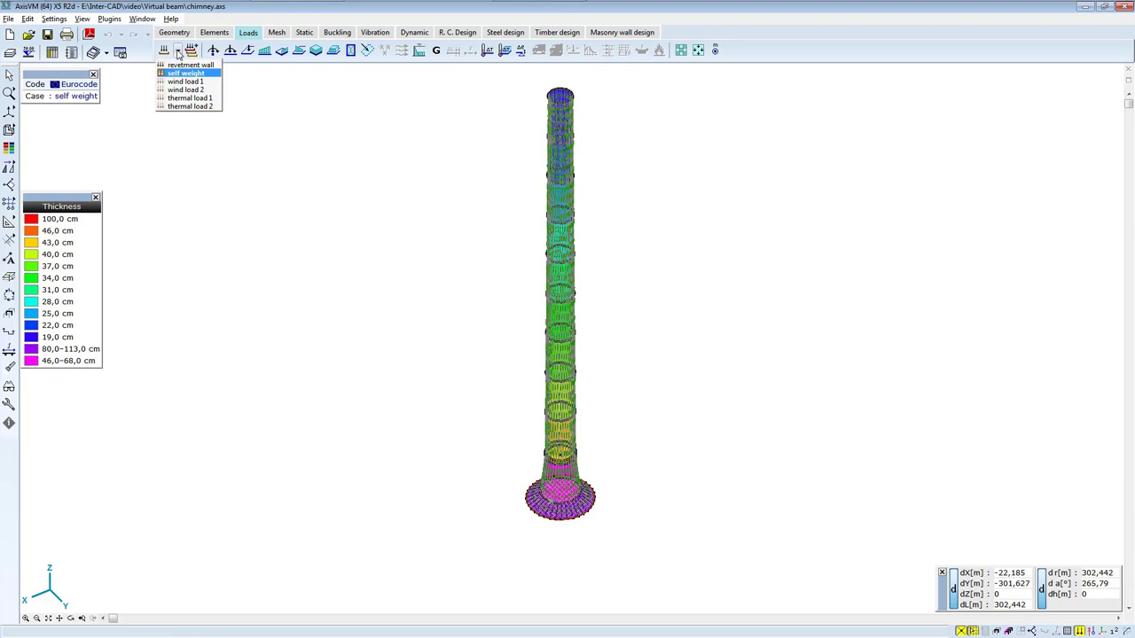
left_click(185, 82)
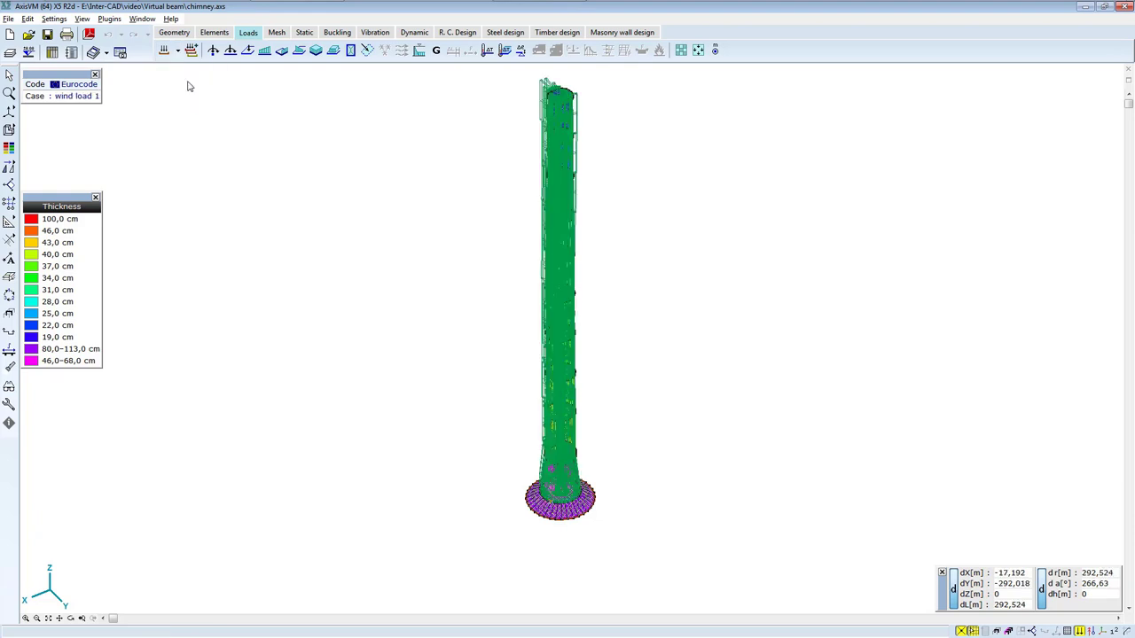
left_click(178, 52)
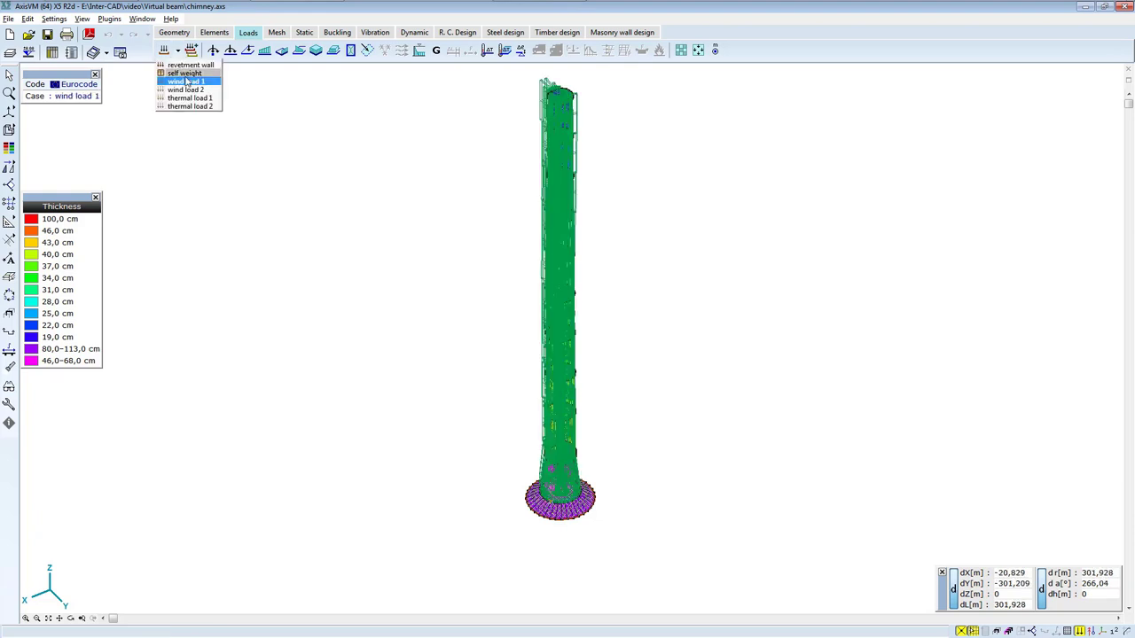
left_click(189, 89)
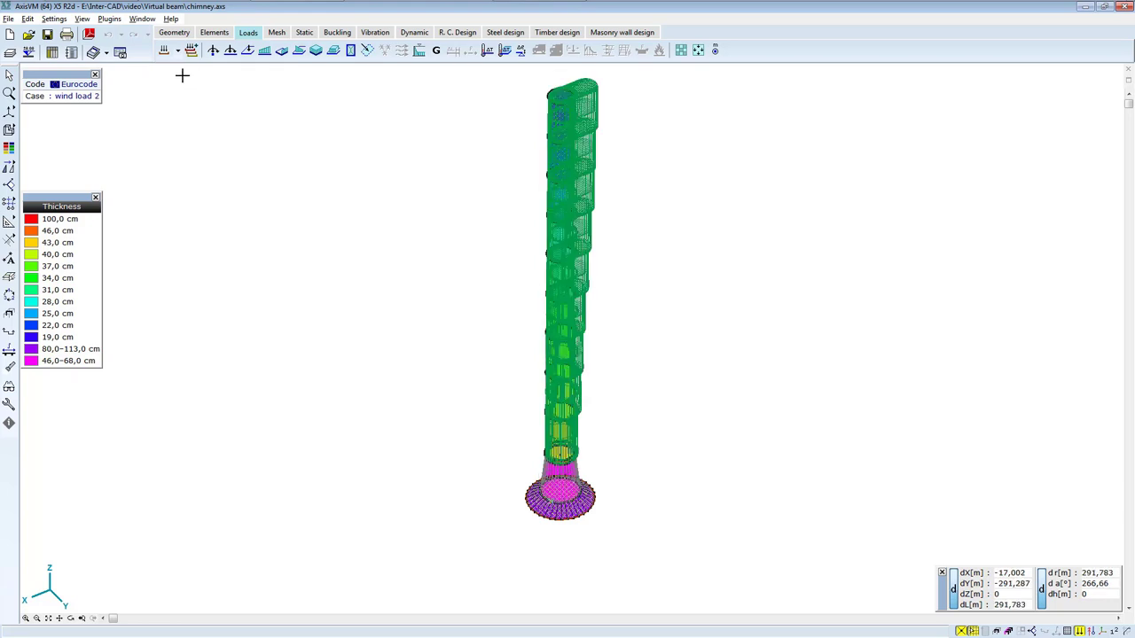
left_click(179, 52)
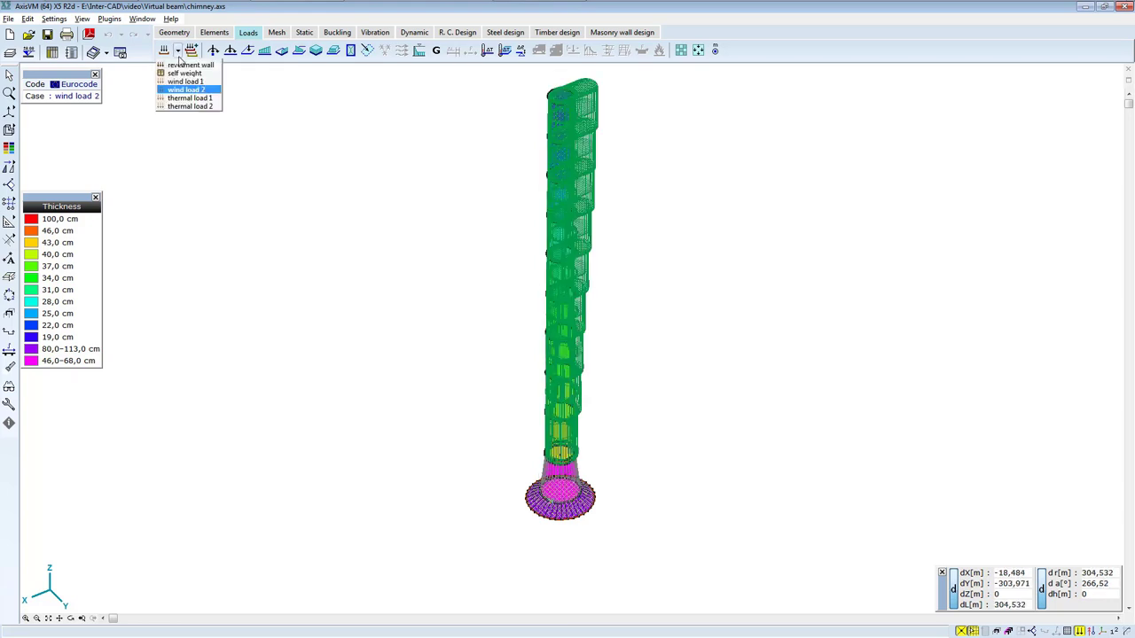
left_click(198, 98)
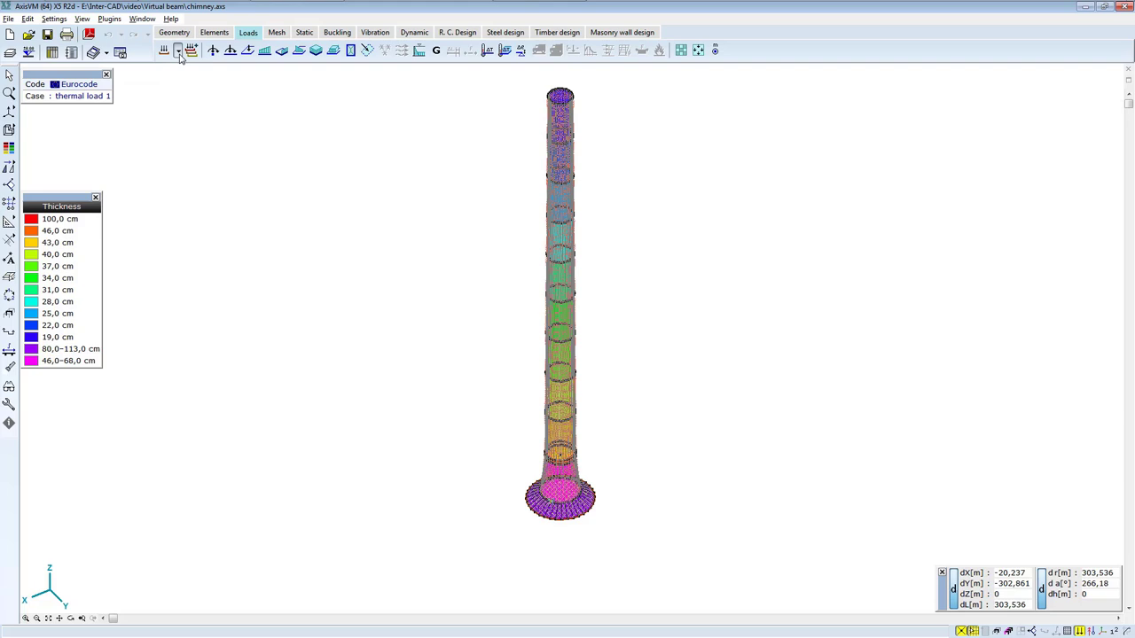
left_click(178, 52)
left_click(201, 106)
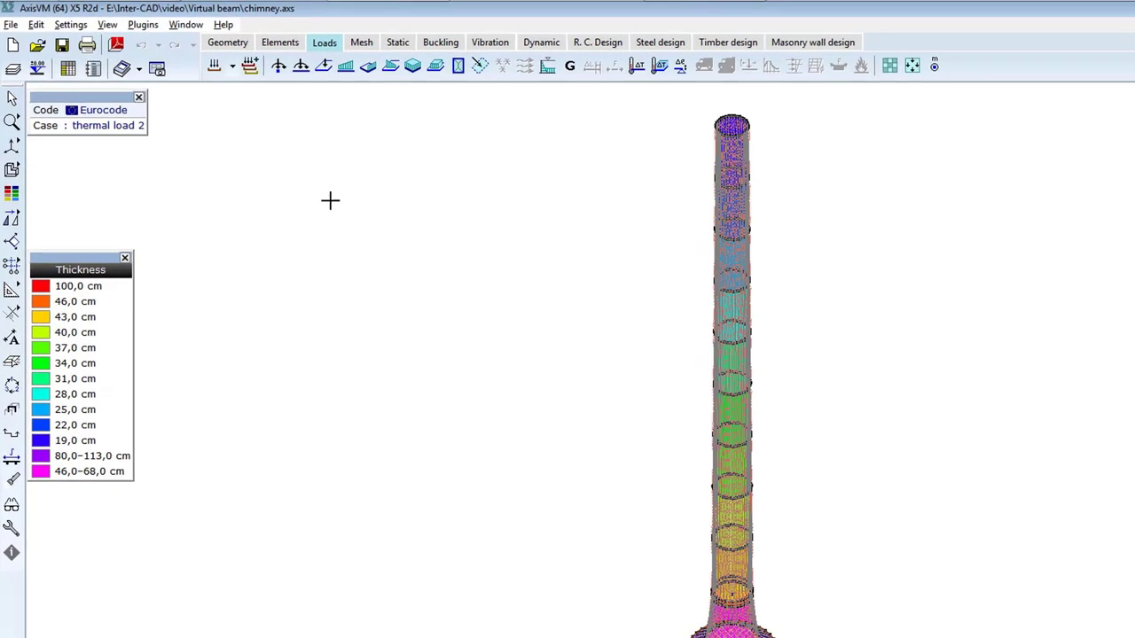
- Show the Critical Min. ny static results with black mesh lines, fitting the chimney in the window
left_click(397, 43)
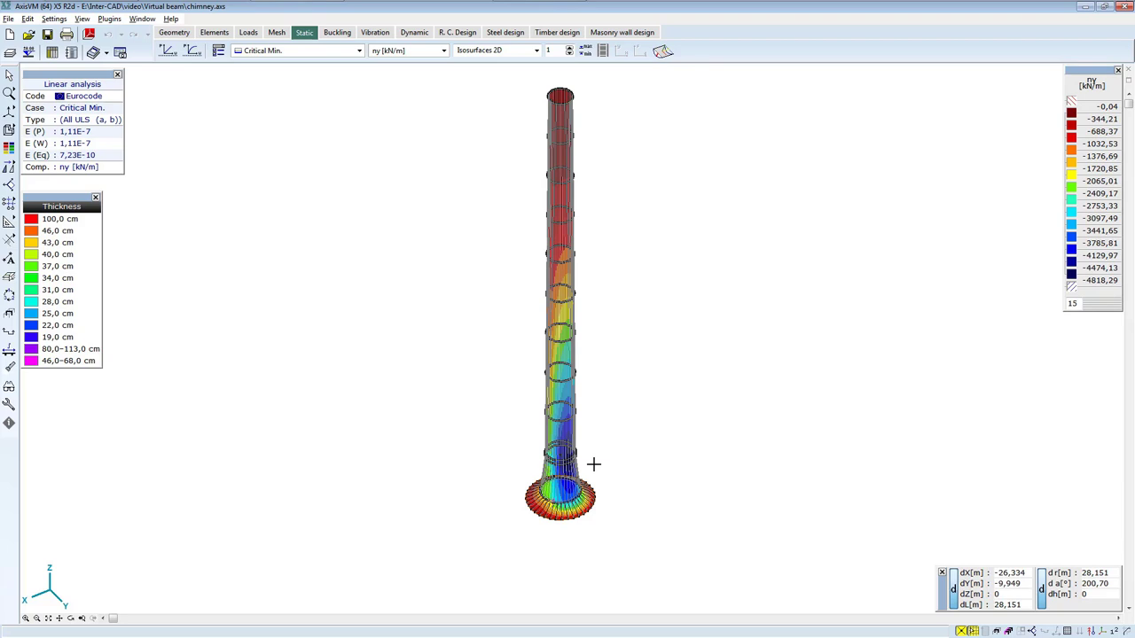
scroll(590, 472, "up", 3)
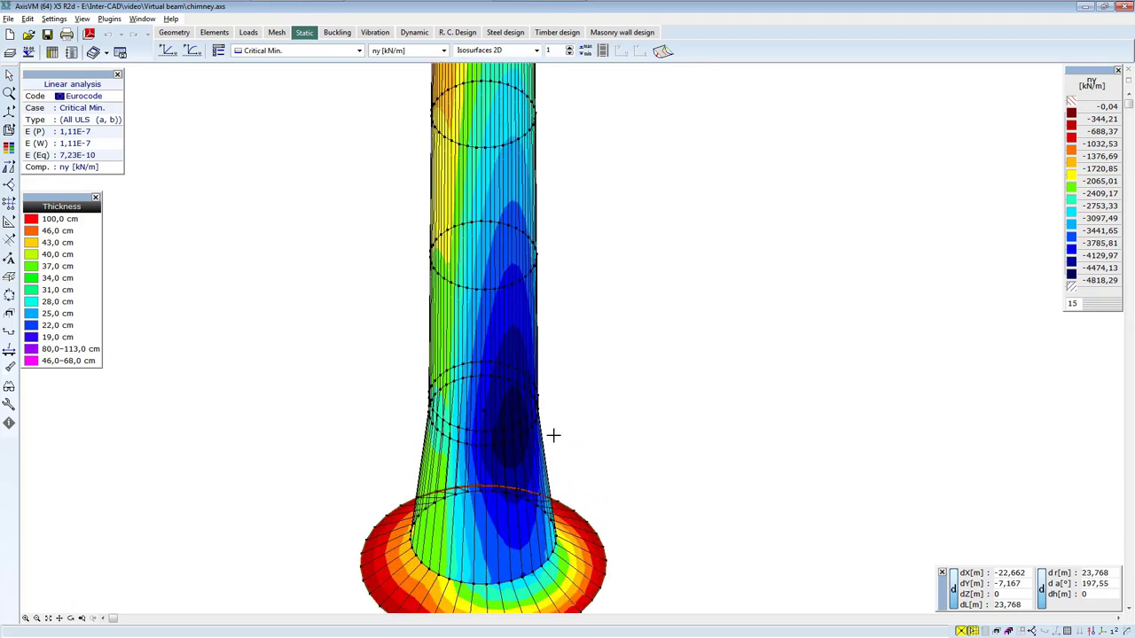
left_click(1091, 632)
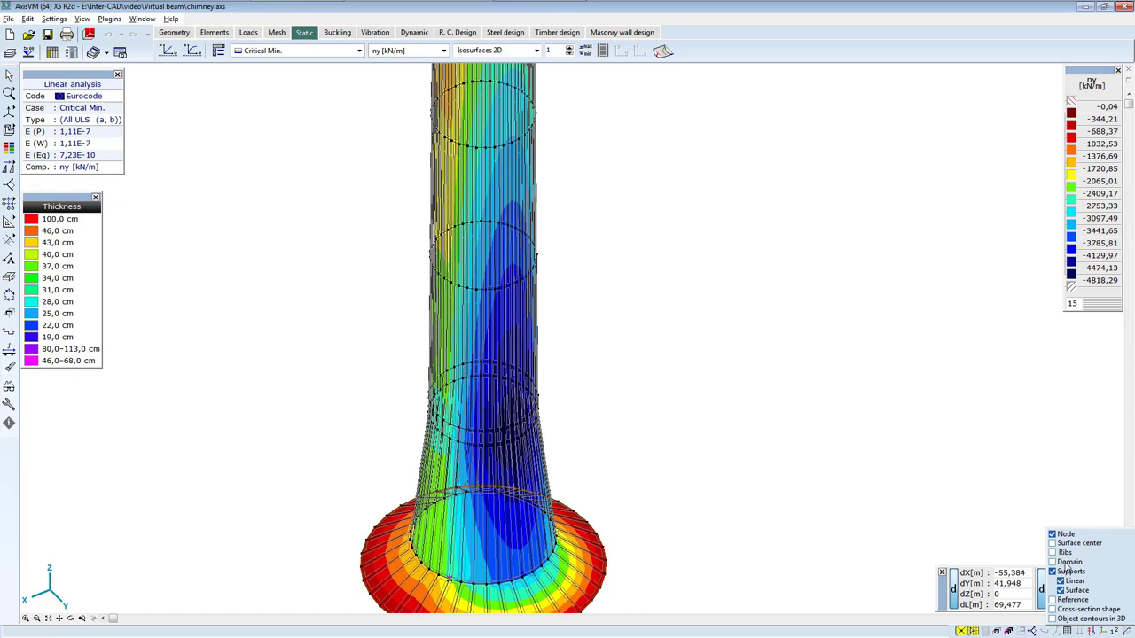
left_click(1052, 554)
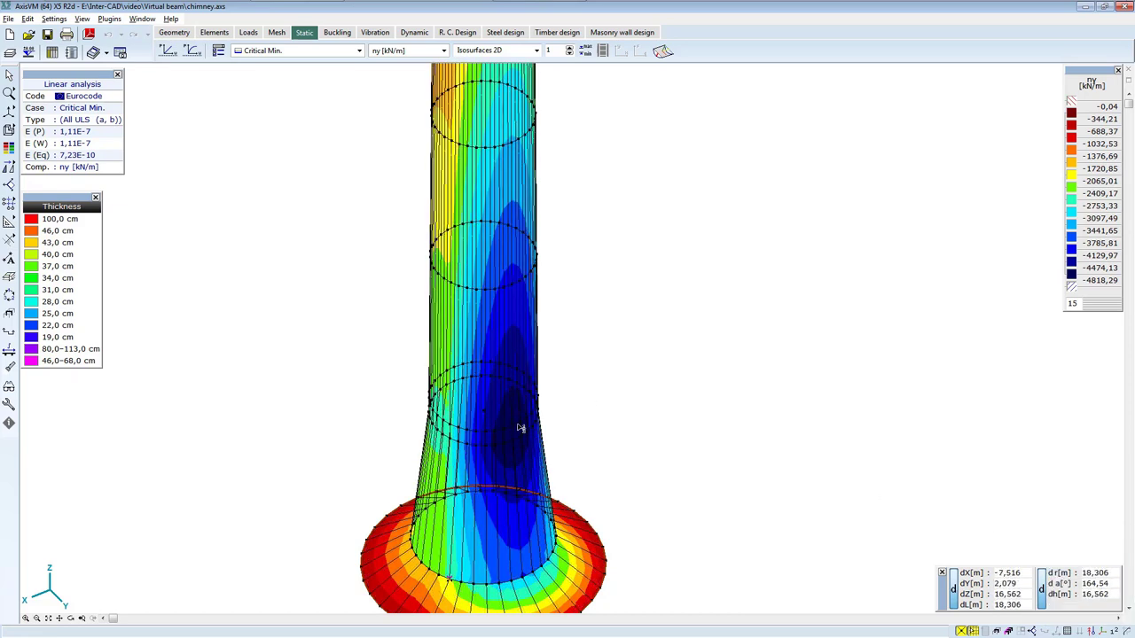
right_click(647, 304)
left_click(665, 369)
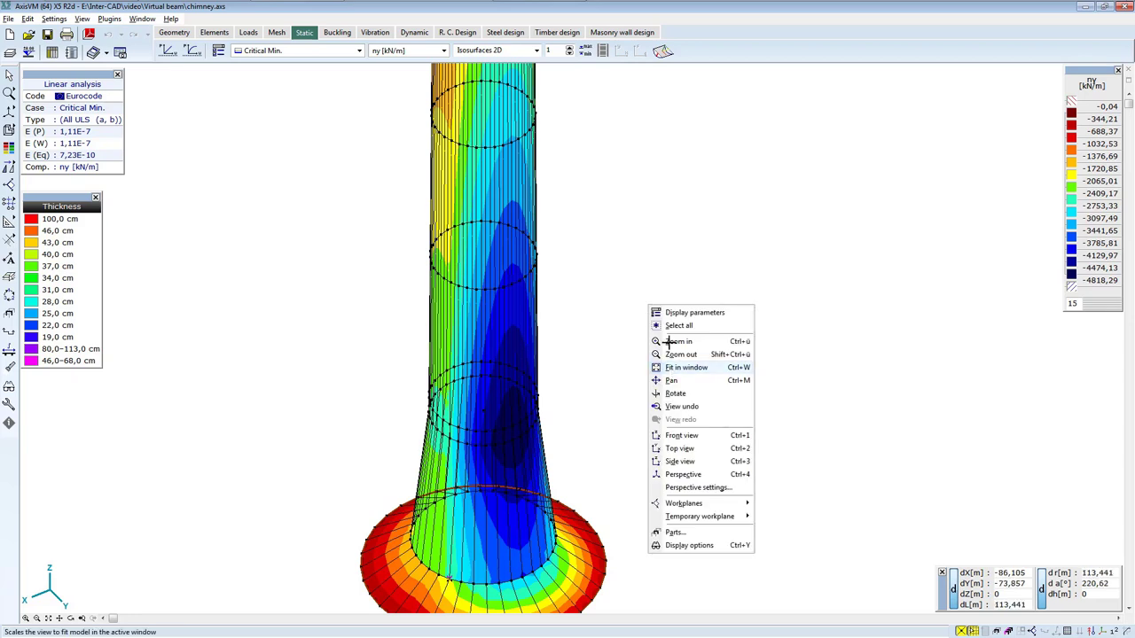
scroll(648, 137, "down", 1)
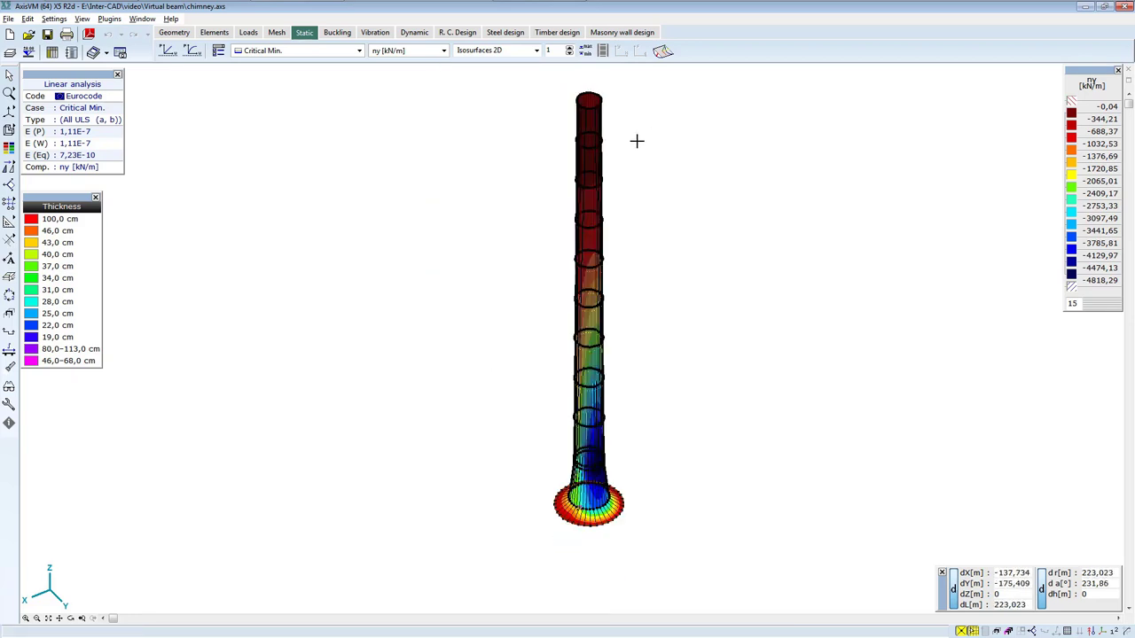
- Nudge the view and open the Virtual beams dialog, showing 0 of 0 beams and strips
middle_click_drag(634, 136, 619, 128)
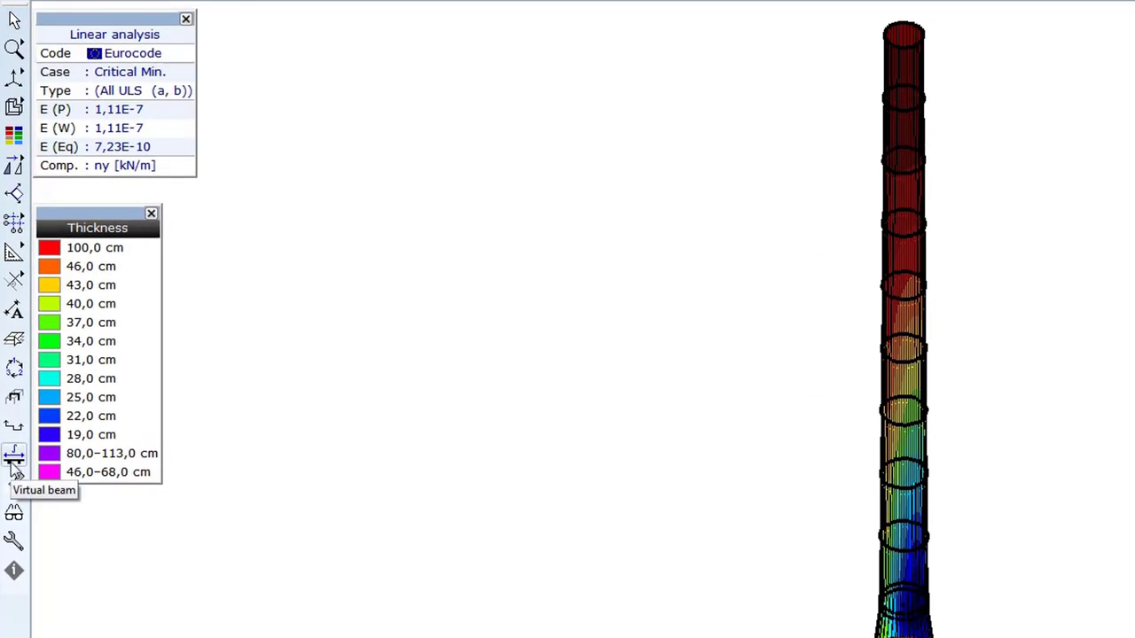
left_click(13, 459)
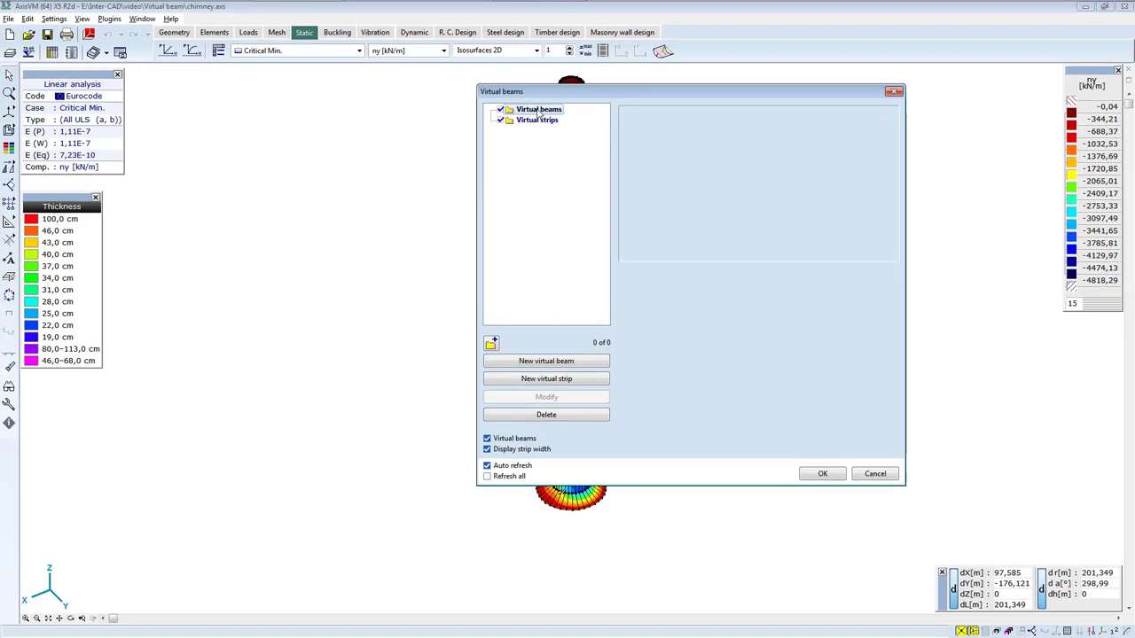
- Add a new virtual beam named 'chimney' and frame-select all the chimney's wall domains
left_click(559, 363)
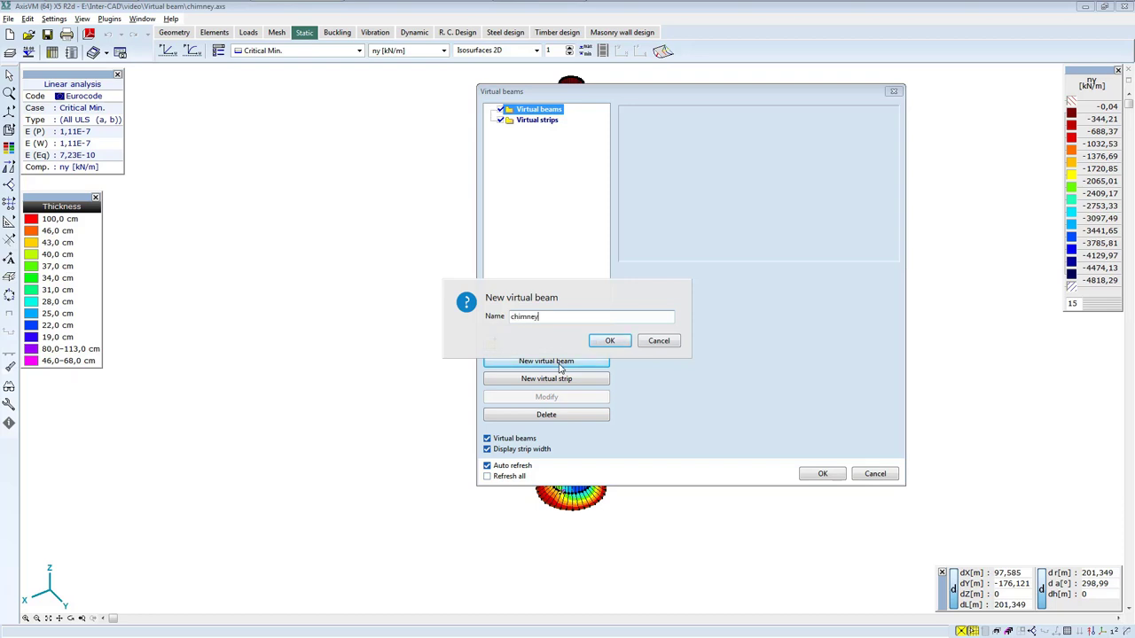
left_click(611, 341)
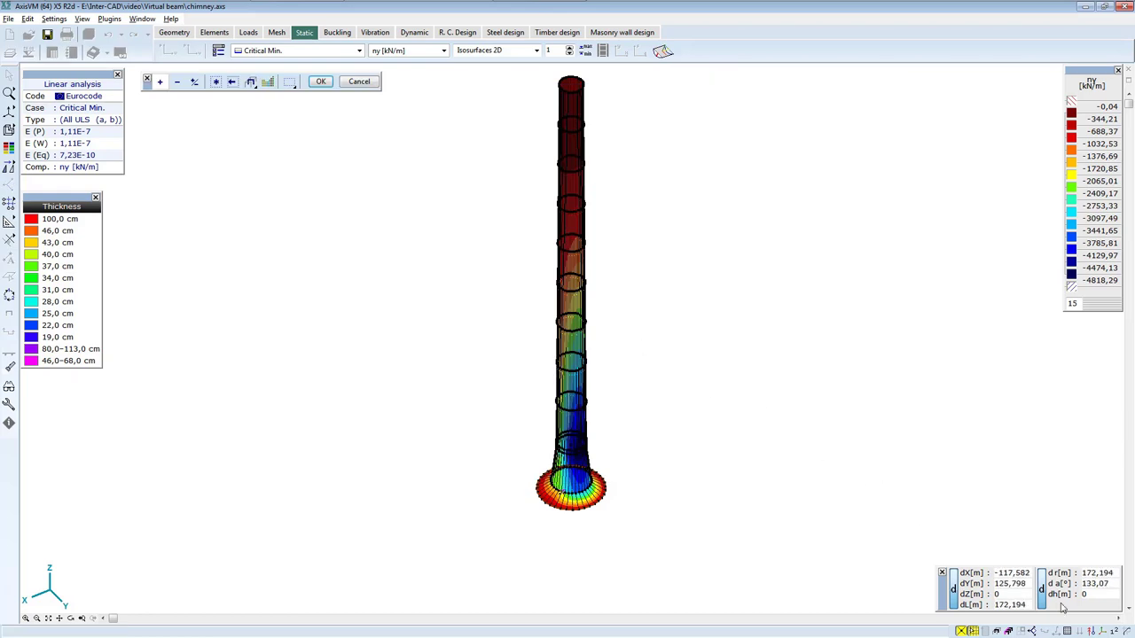
mouse_move(1094, 631)
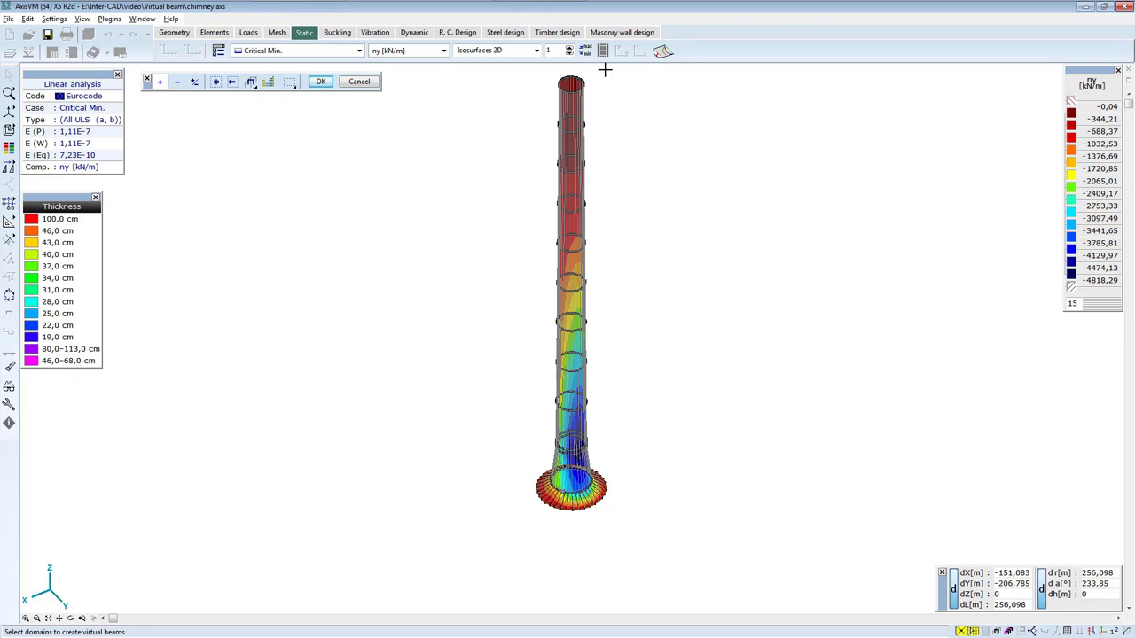
left_click_drag(606, 70, 510, 458)
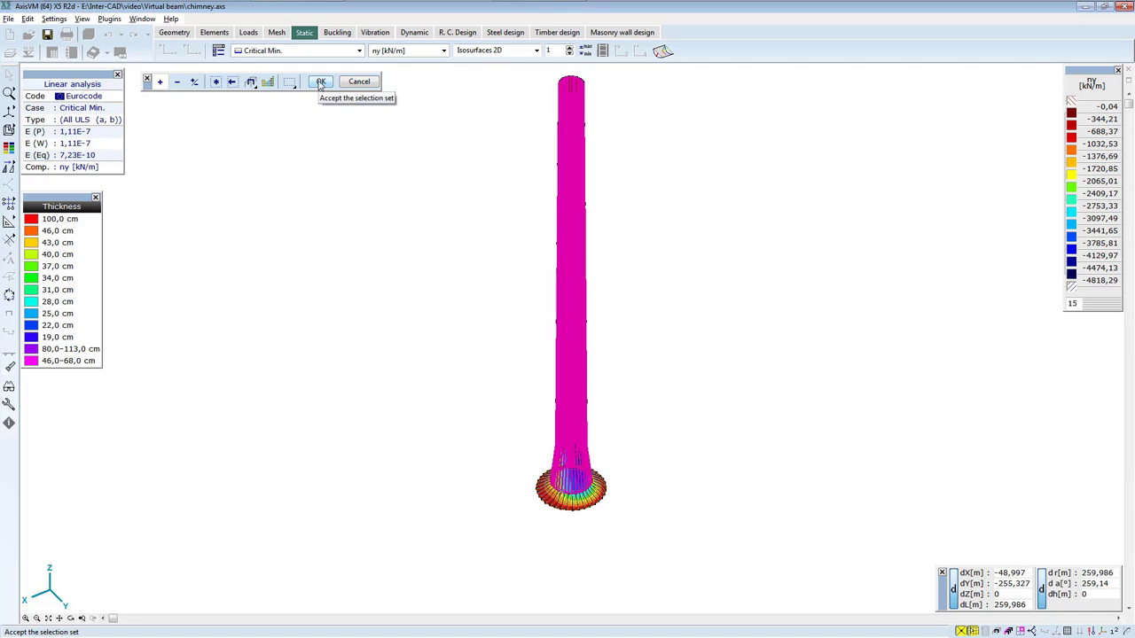
- Accept the selected domains and confirm the chimney virtual beam with Centre line as reduction axis
left_click(321, 81)
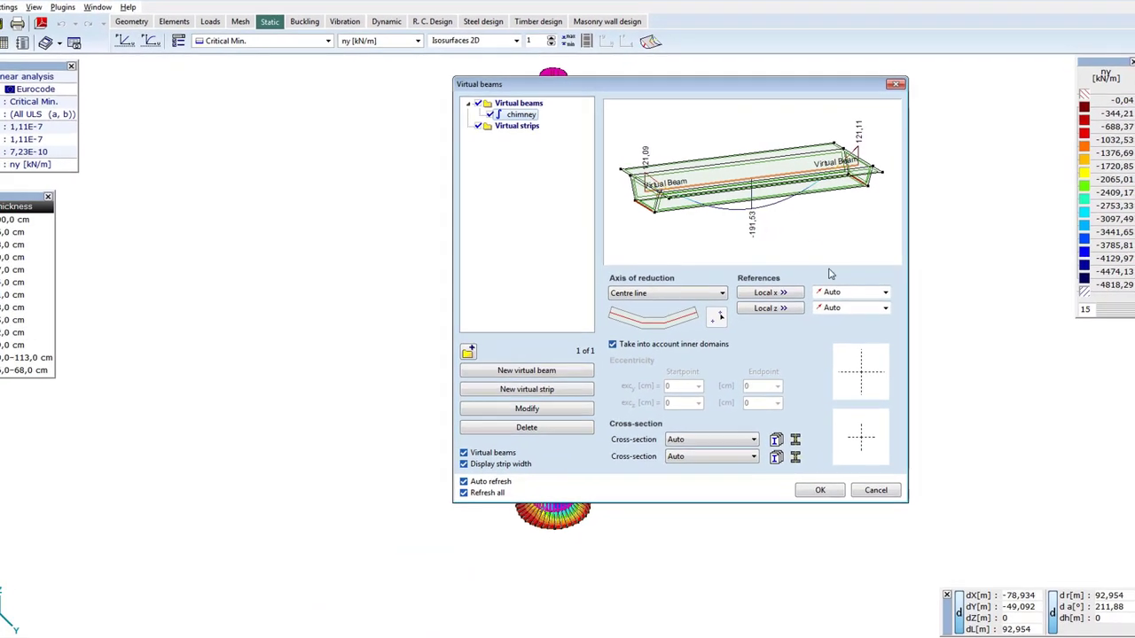
left_click_drag(724, 87, 921, 102)
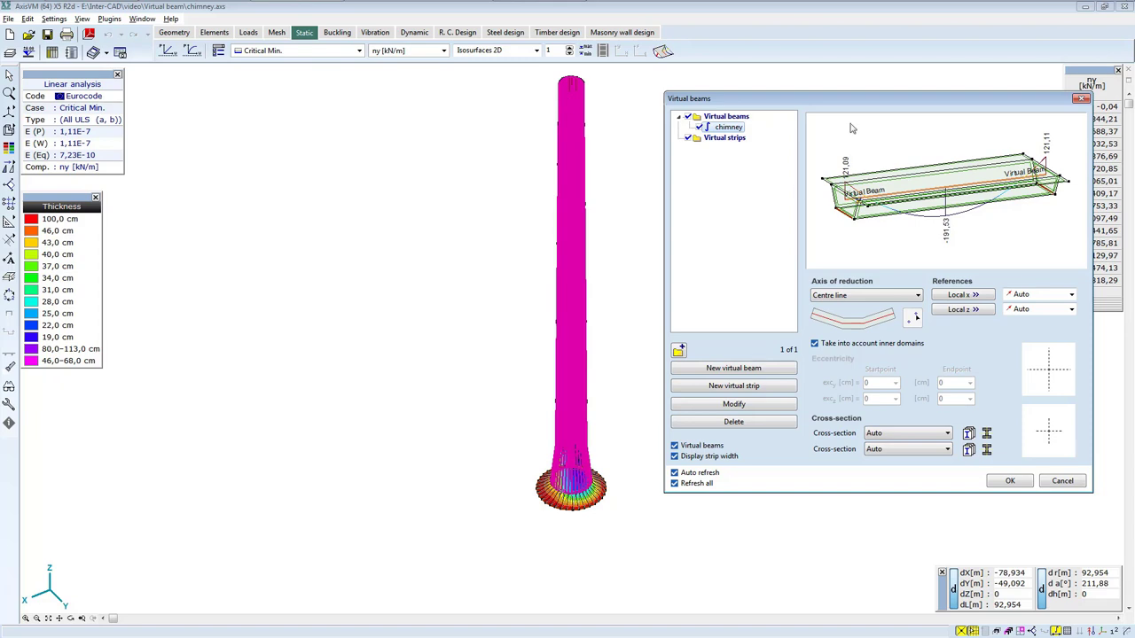
left_click_drag(850, 99, 599, 88)
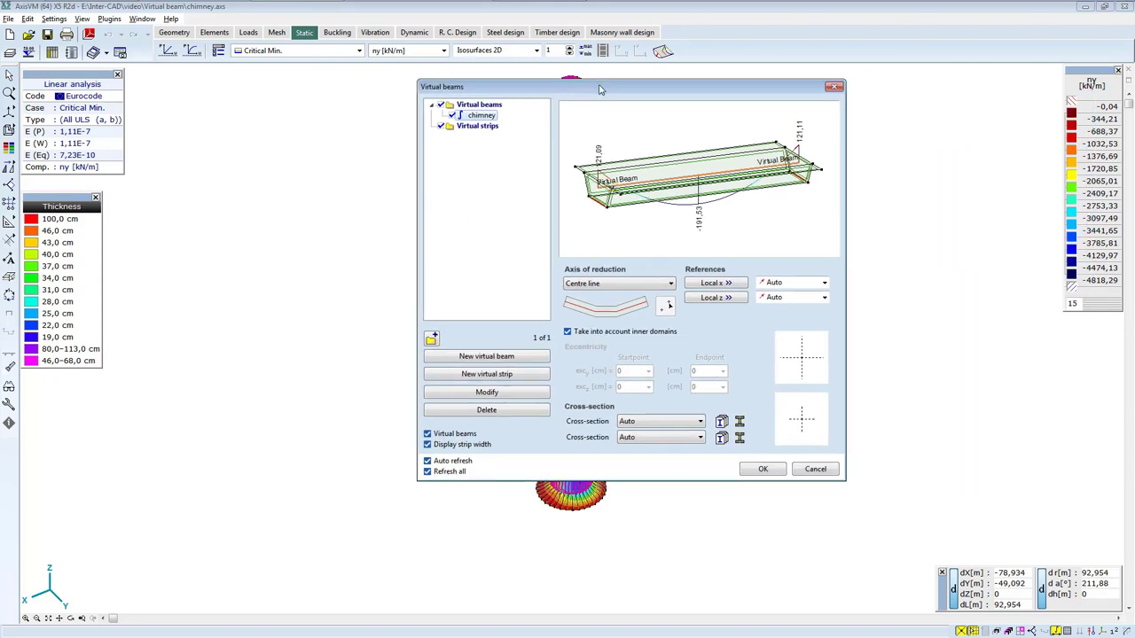
left_click(779, 472)
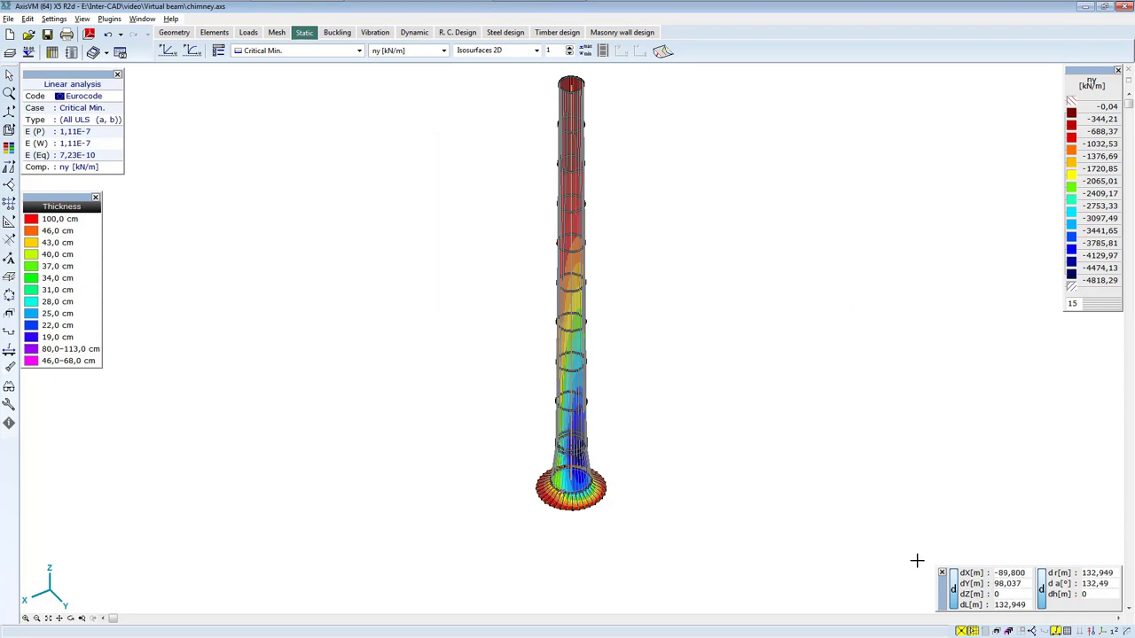
- Draw black mesh lines and switch the result component to the virtual beam's My [kNm]
mouse_move(1098, 631)
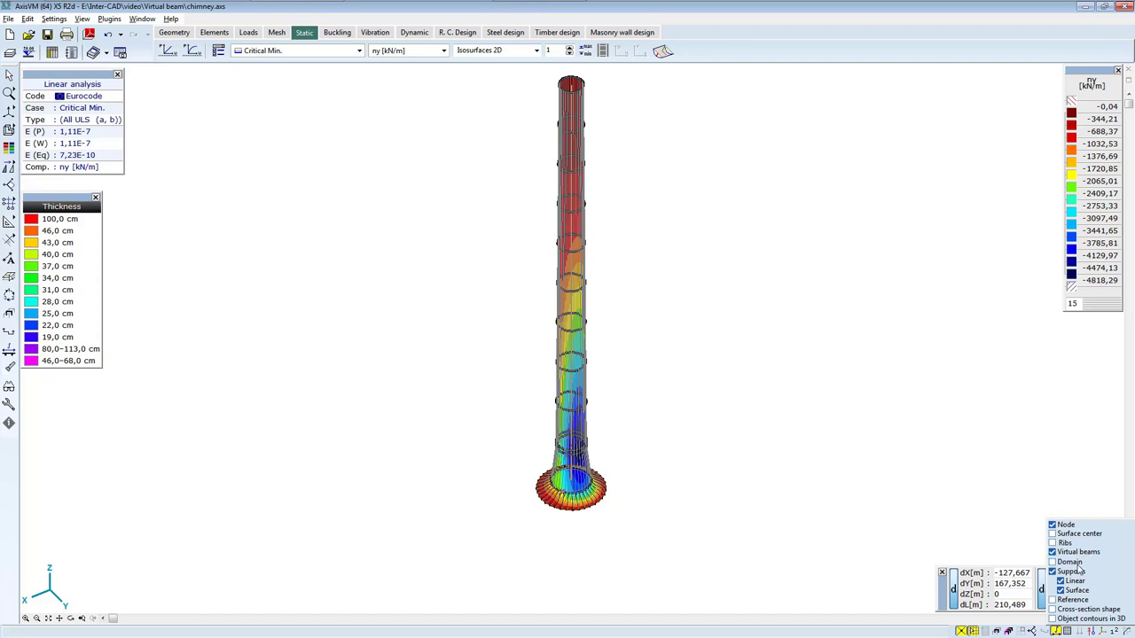
left_click(1079, 570)
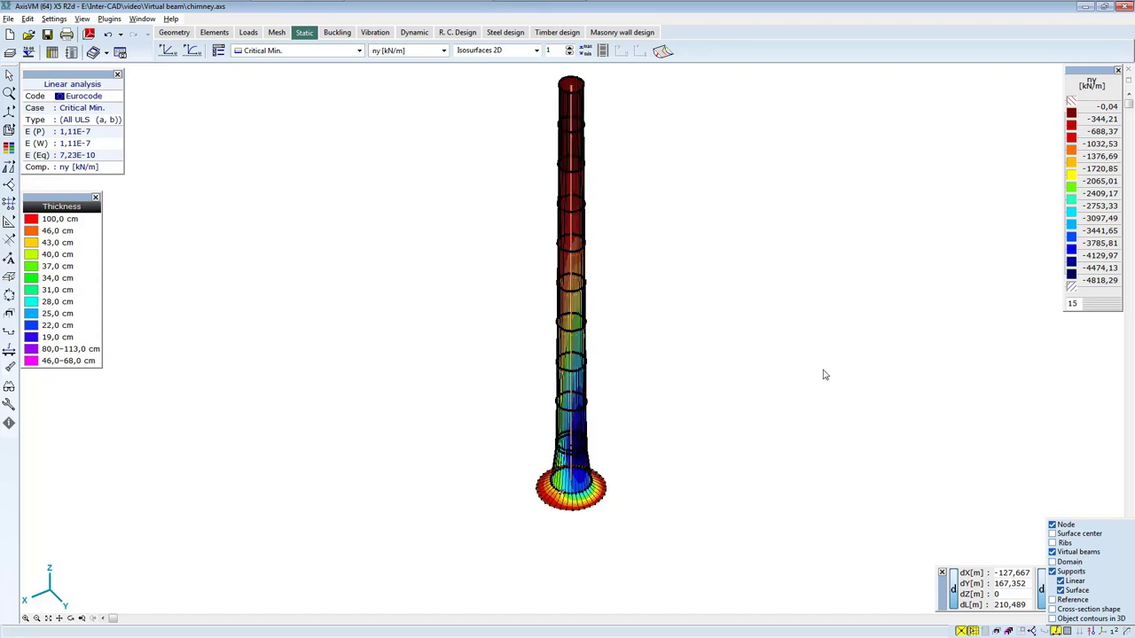
left_click(429, 55)
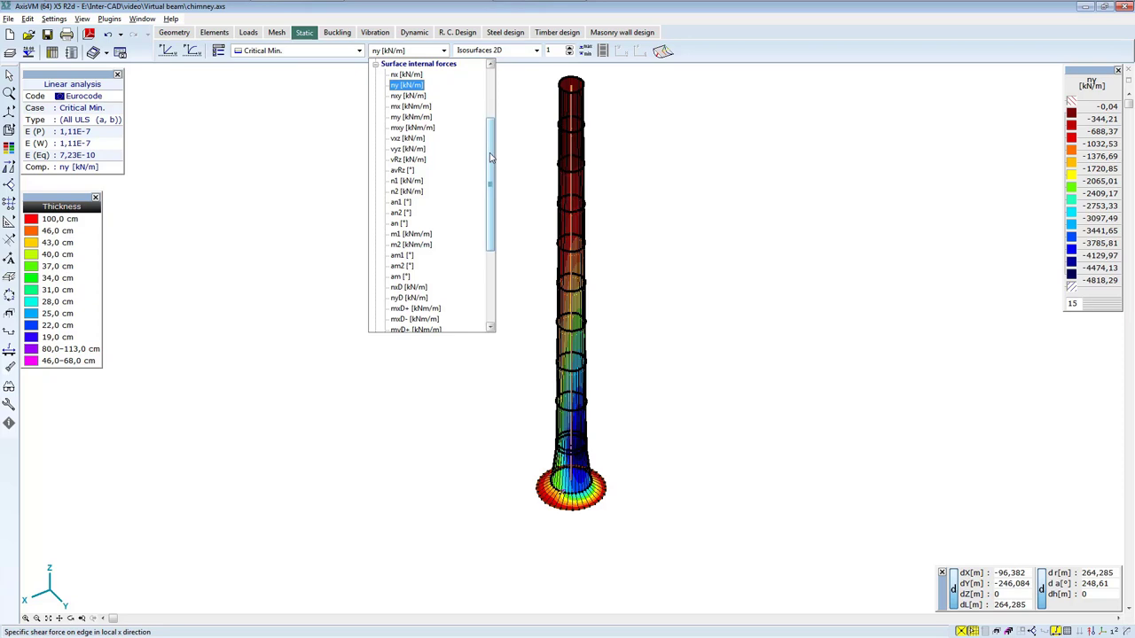
left_click_drag(493, 160, 490, 237)
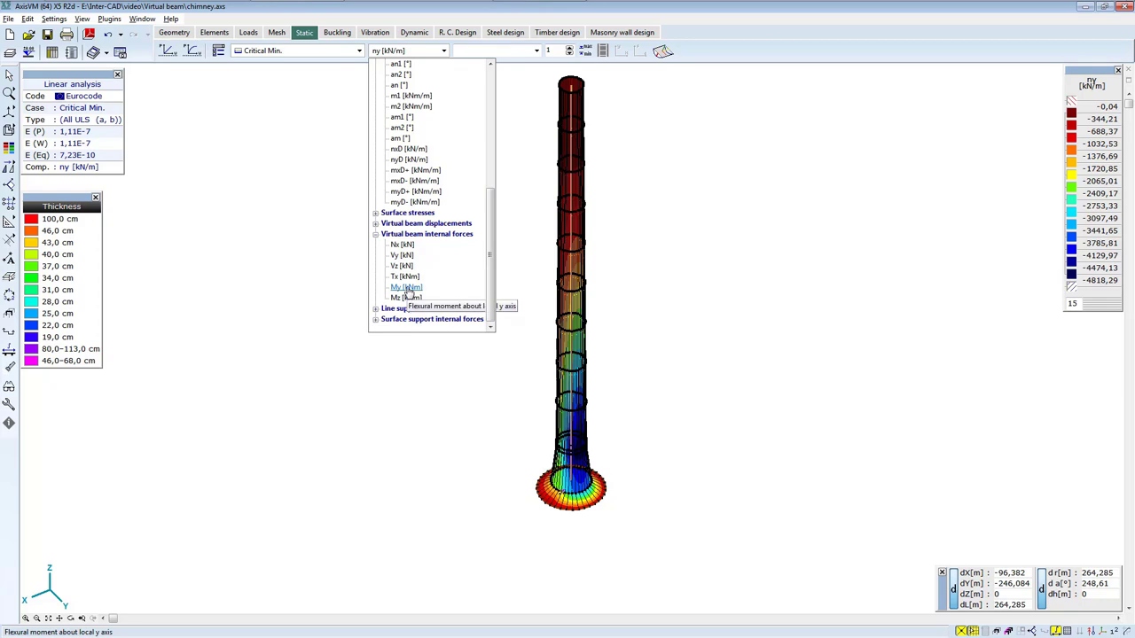
left_click(406, 288)
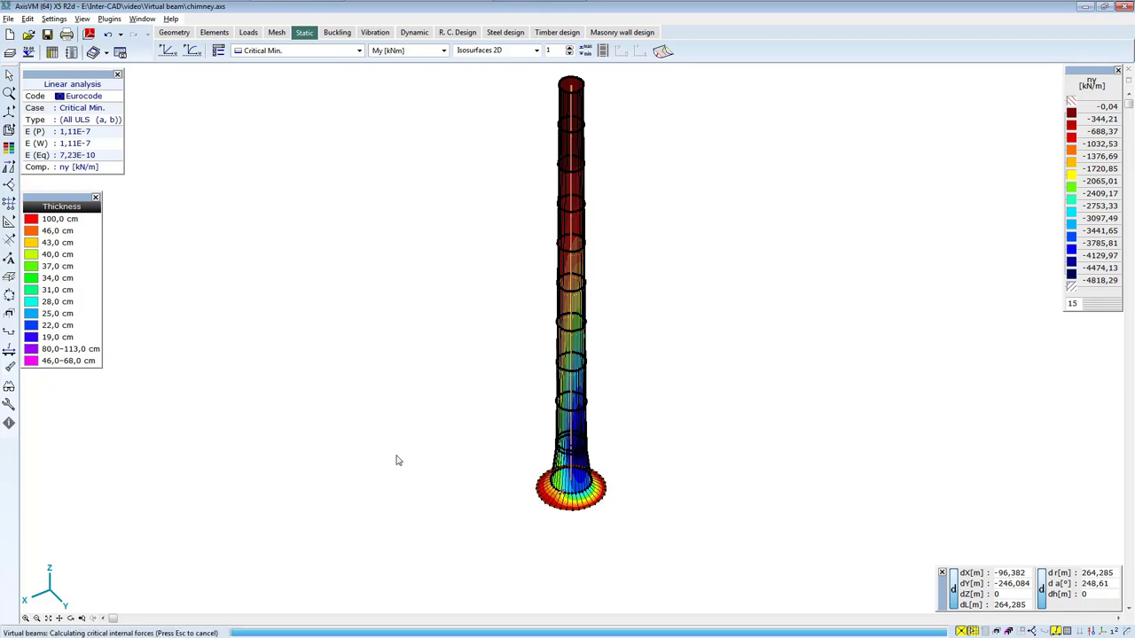
- Display My as a Diagram and turn the view toward the -135904 kNm peak at the base
left_click(486, 50)
left_click(477, 63)
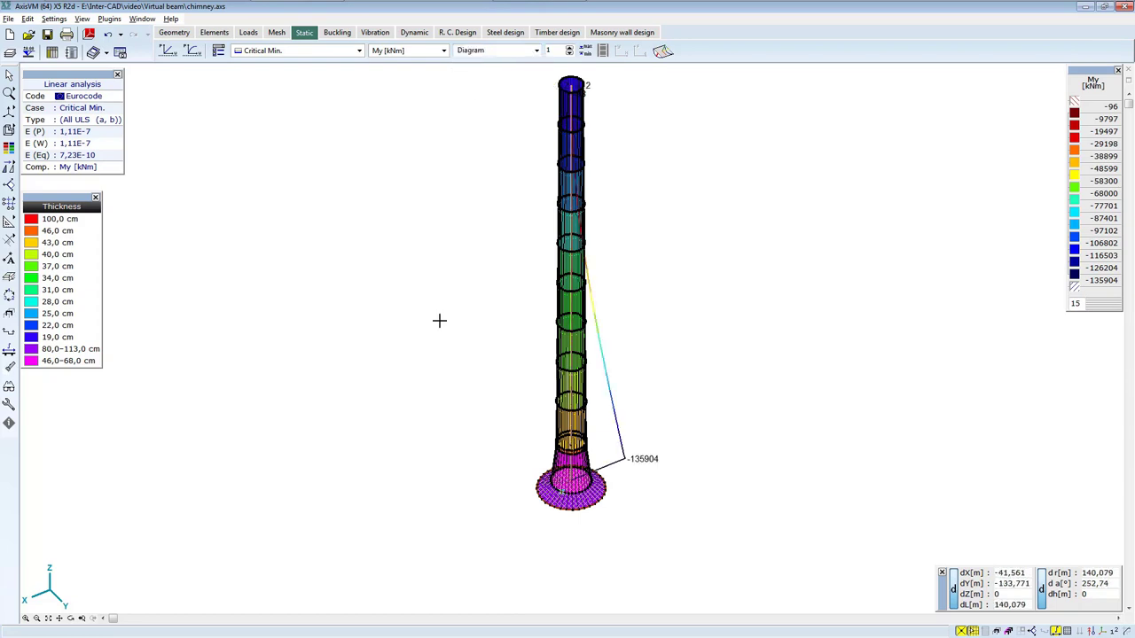
left_click(71, 618)
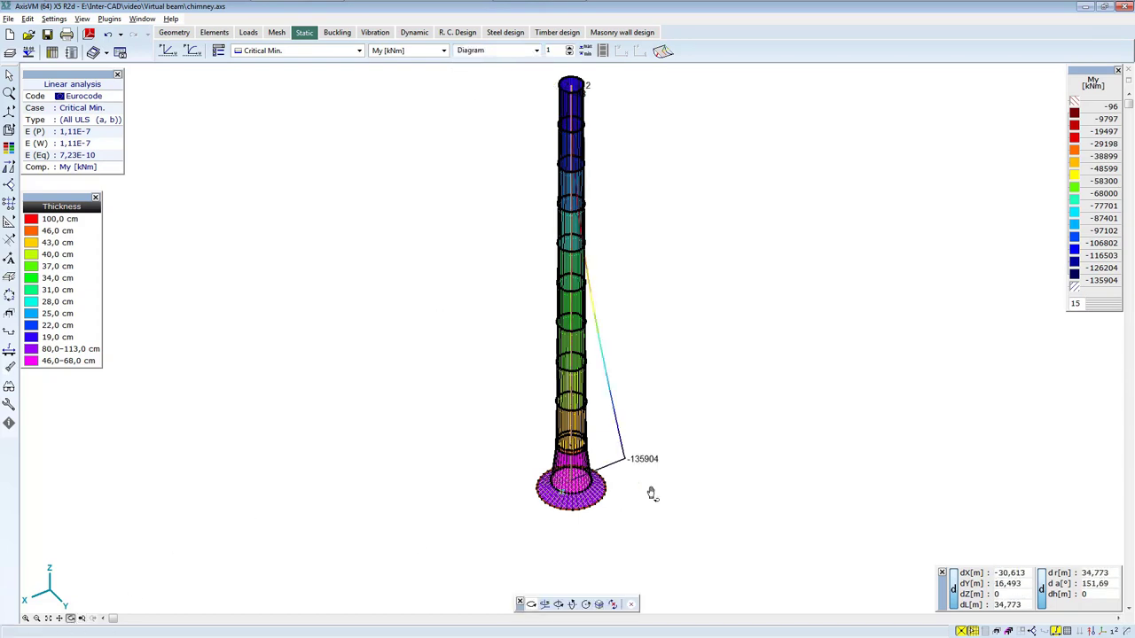
left_click_drag(652, 494, 550, 485)
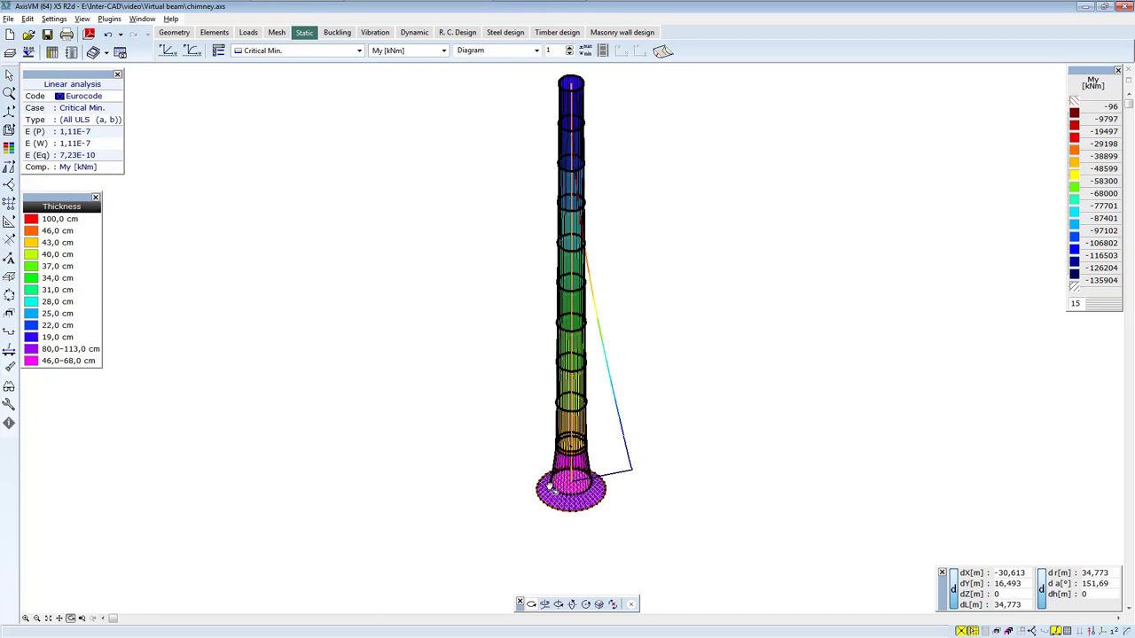
scroll(608, 476, "up", 5)
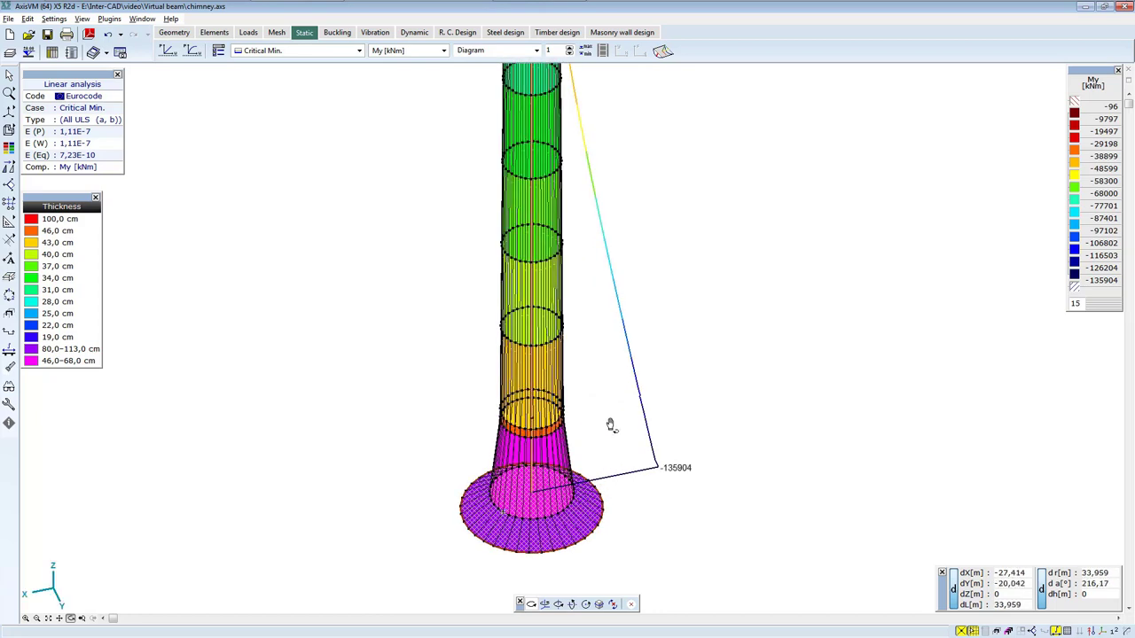
left_click_drag(610, 426, 656, 363)
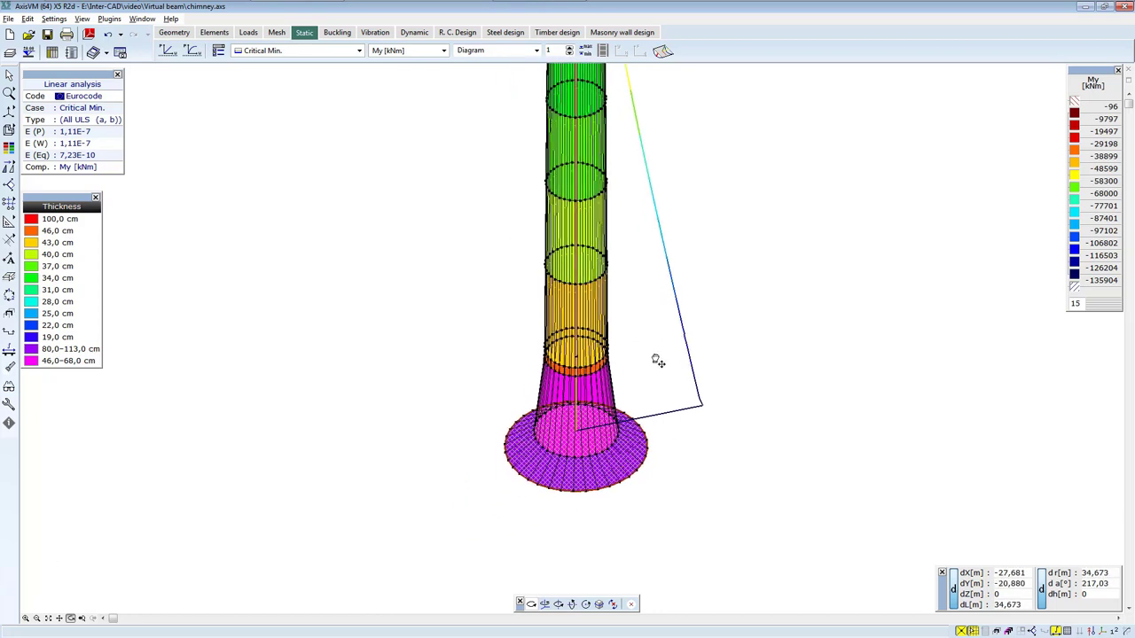
right_click(639, 188)
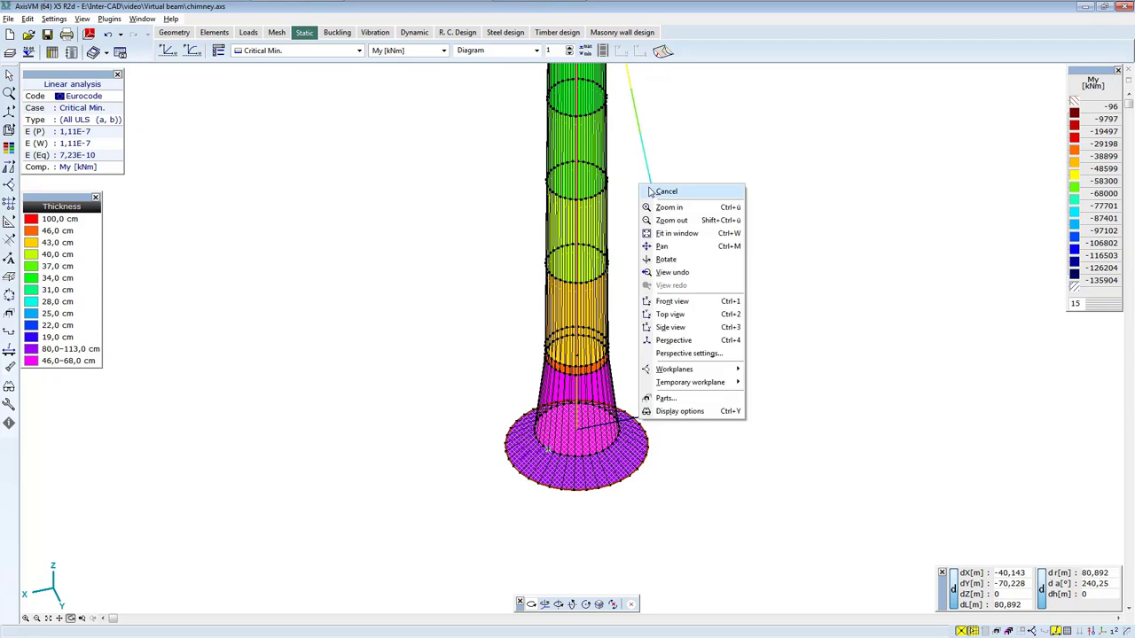
left_click(648, 188)
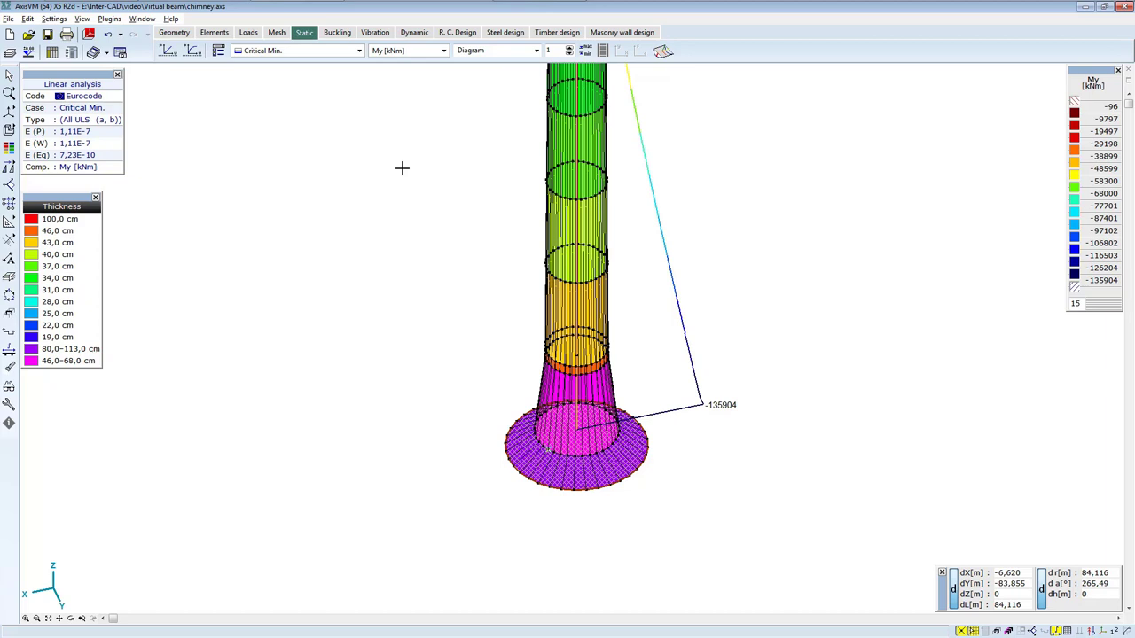
- Change the colour coding type from thickness to Default
left_click(8, 149)
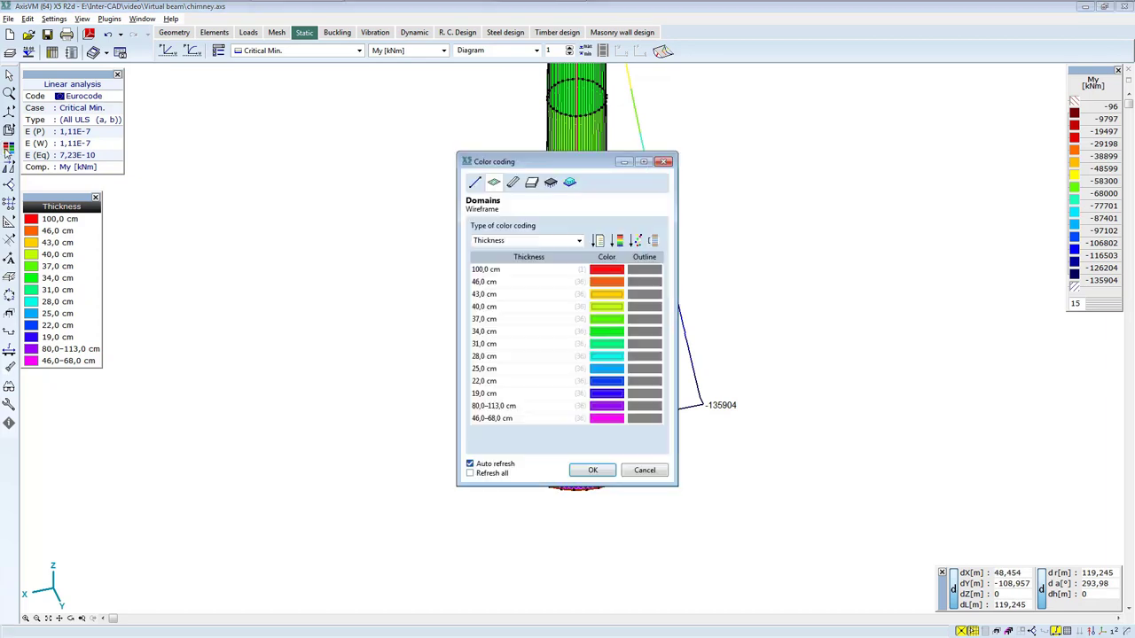
left_click(552, 240)
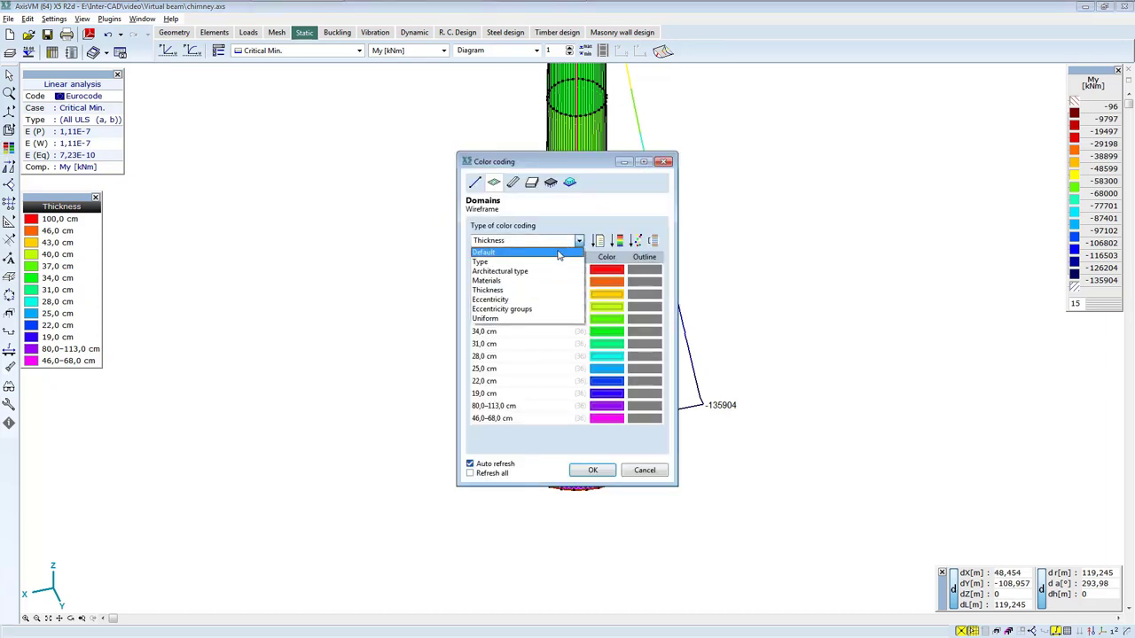
left_click(501, 252)
left_click(595, 471)
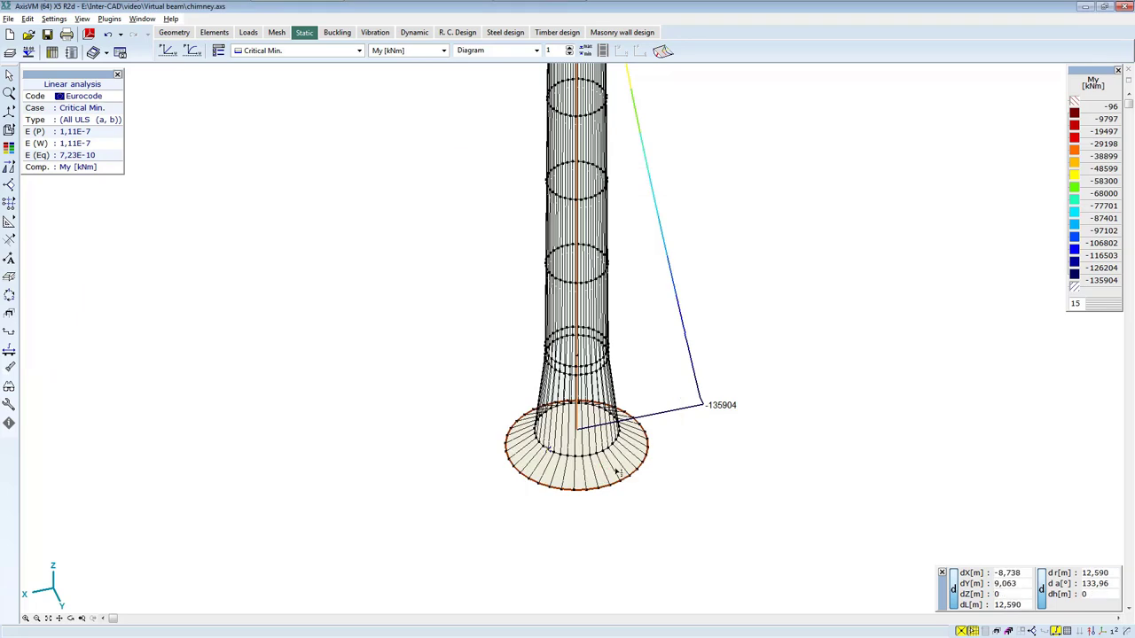
- Fit the chimney in the window and reorient the view of the Vz shear diagram
scroll(587, 436, "up", 3)
scroll(587, 437, "up", 2)
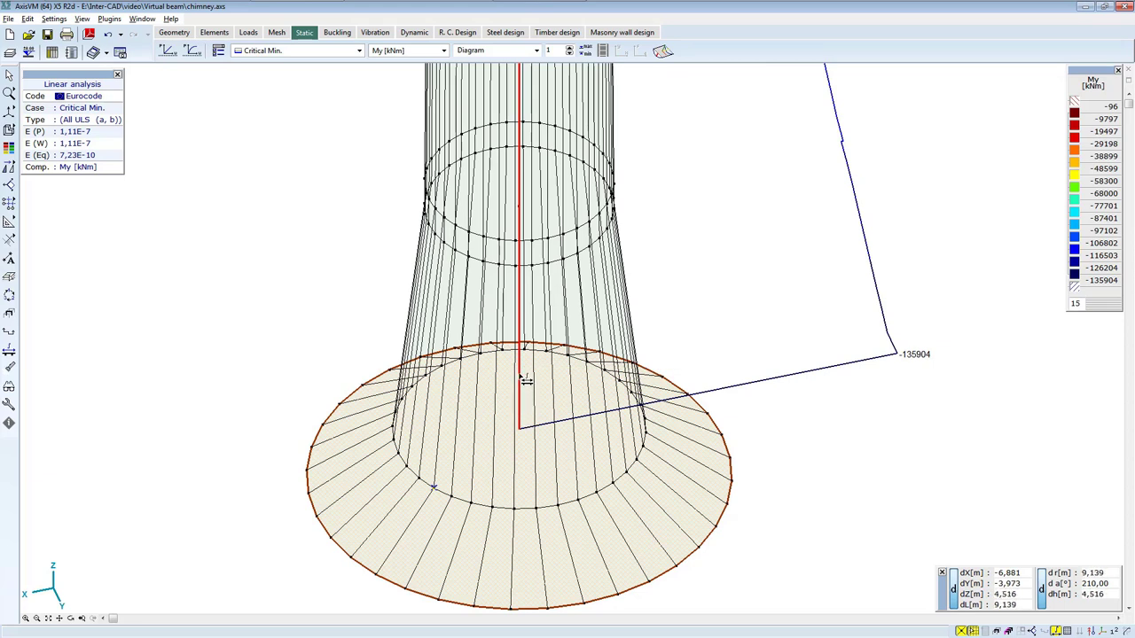
right_click(670, 264)
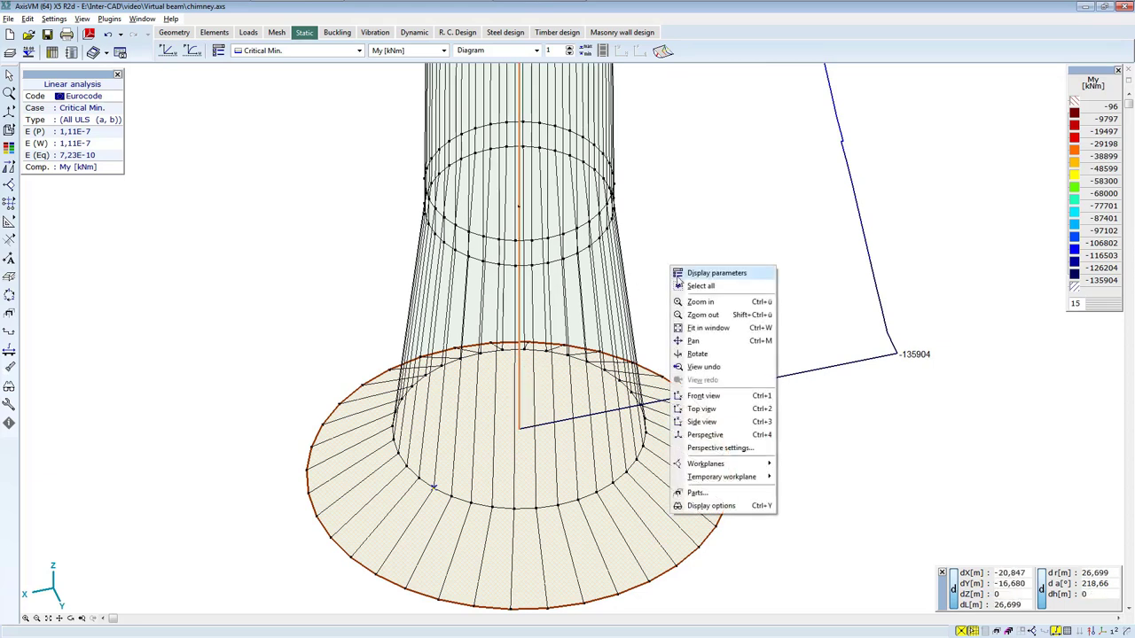
left_click(705, 334)
middle_click_drag(701, 326, 618, 190)
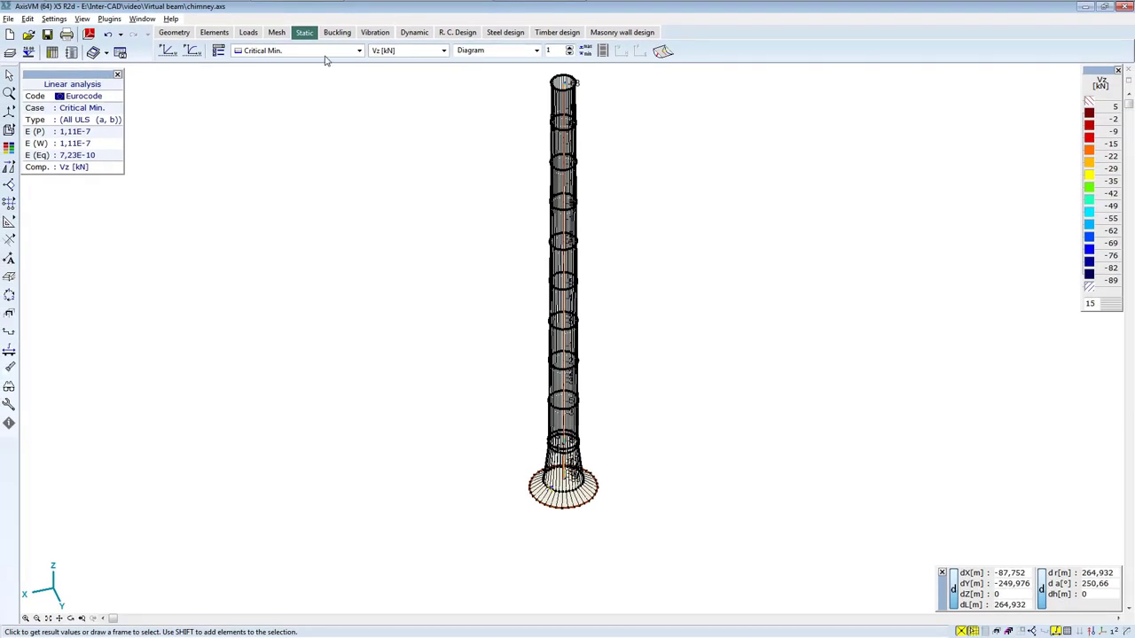
- Select the Critical Min,Max. combination and switch the diagram component to Nx [kN]
left_click(314, 56)
left_click(297, 191)
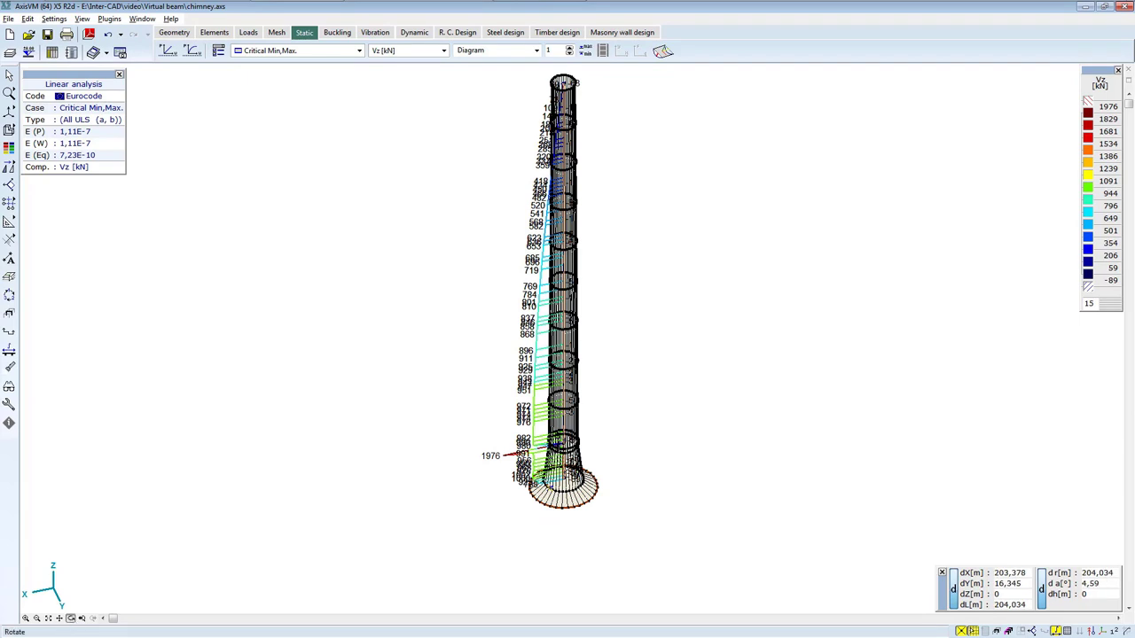
left_click_drag(700, 466, 644, 415)
key("Escape")
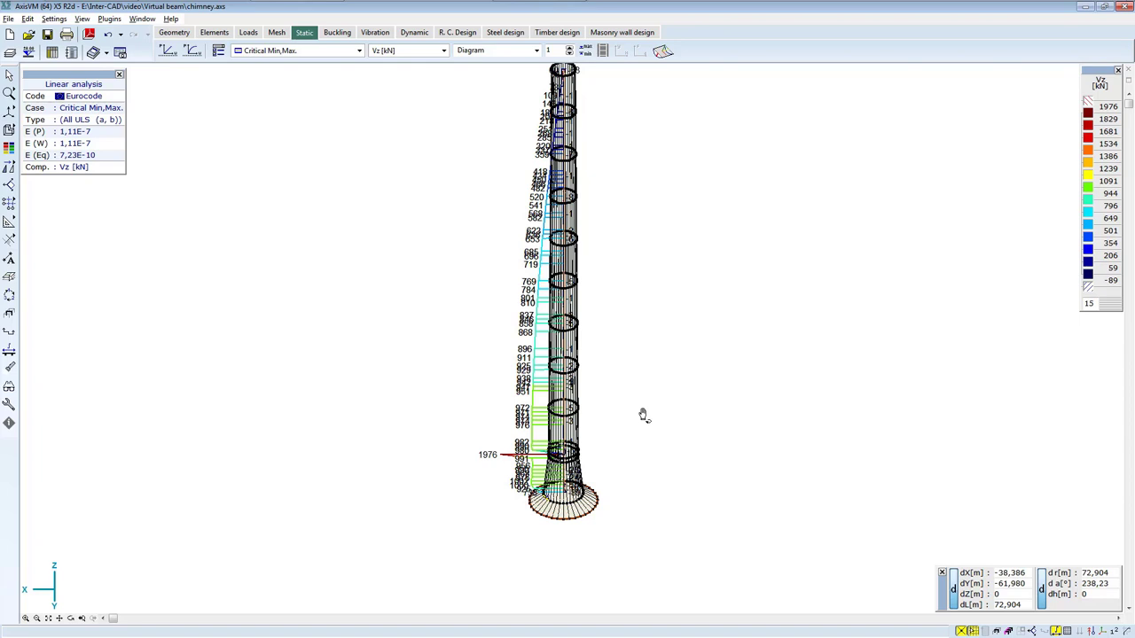
left_click(412, 53)
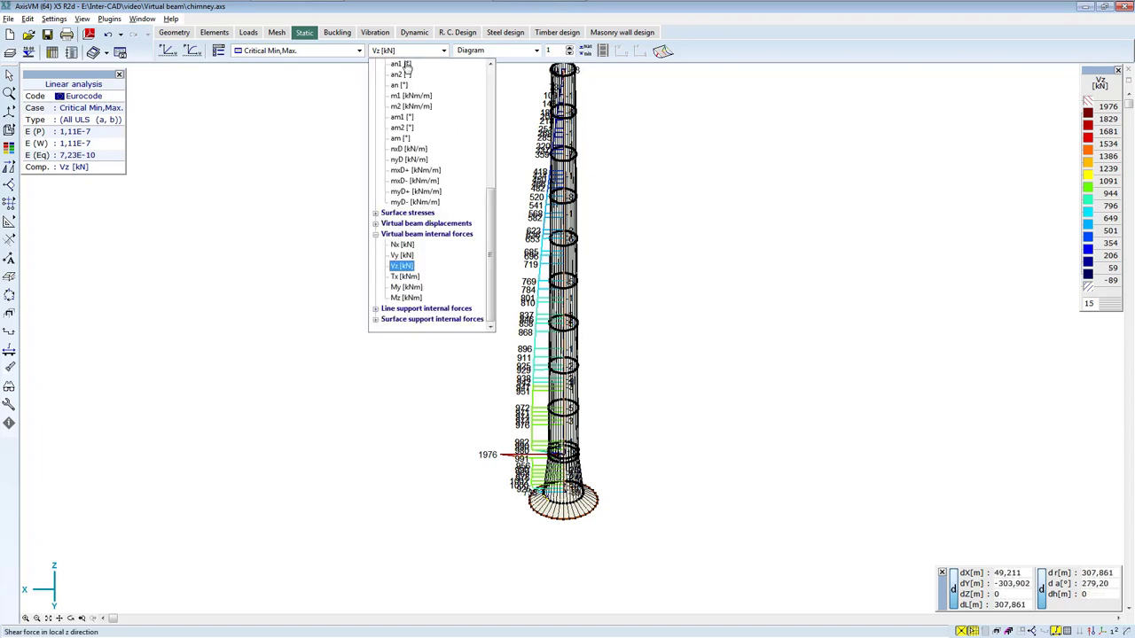
left_click(404, 244)
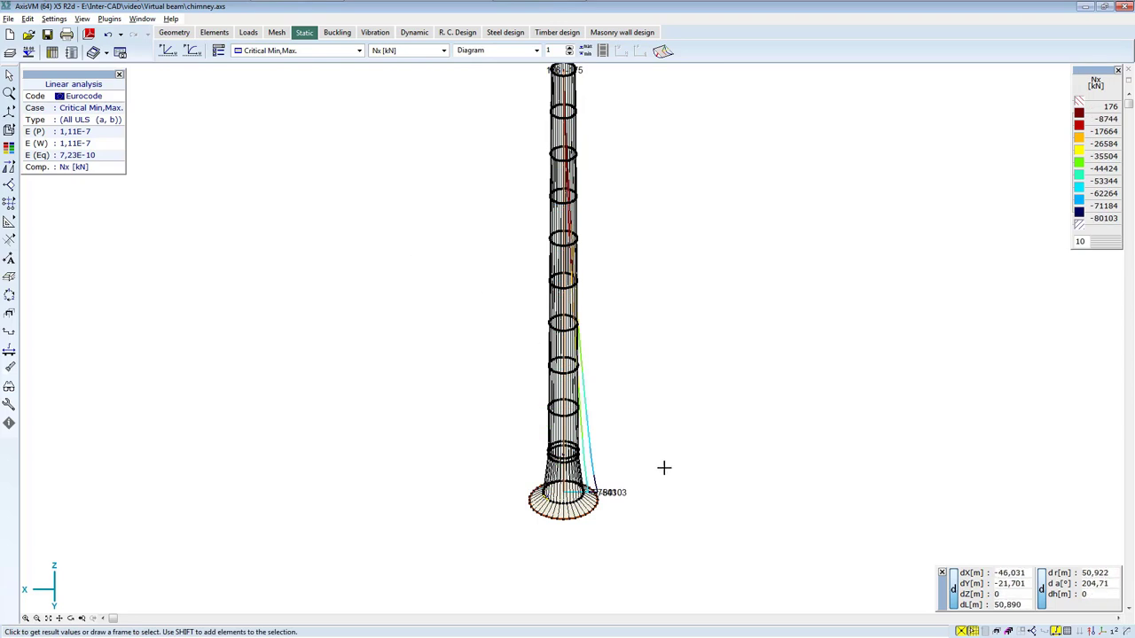
- Choose Critical Min. and fit the full Nx diagram, -175 to -80103 kN, in the window
left_click(316, 52)
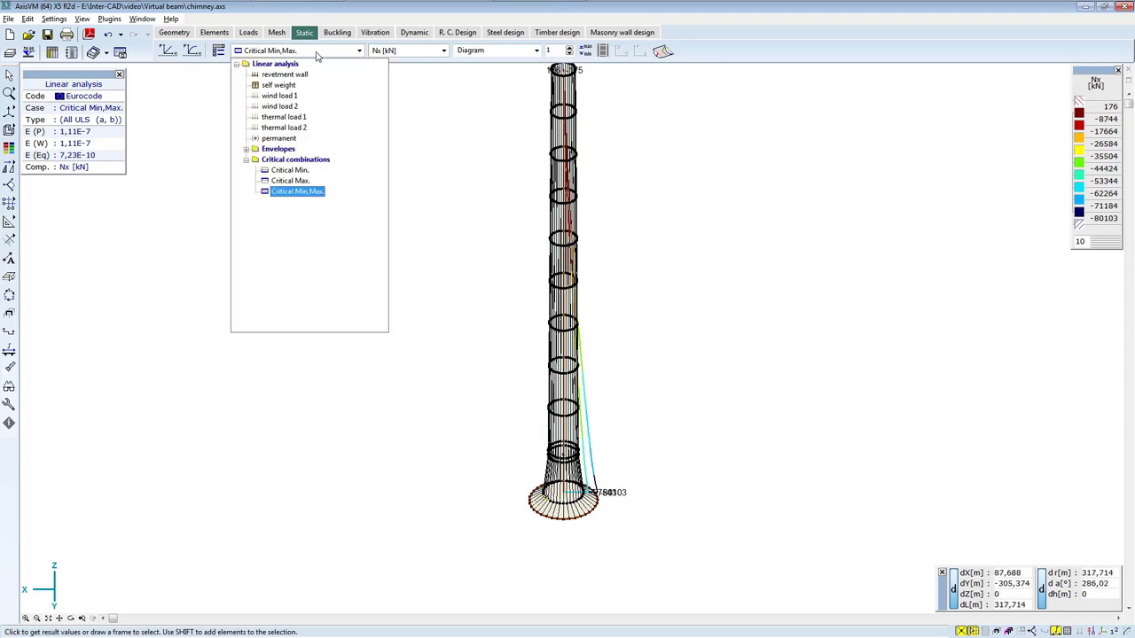
left_click(301, 174)
scroll(517, 519, "up", 3)
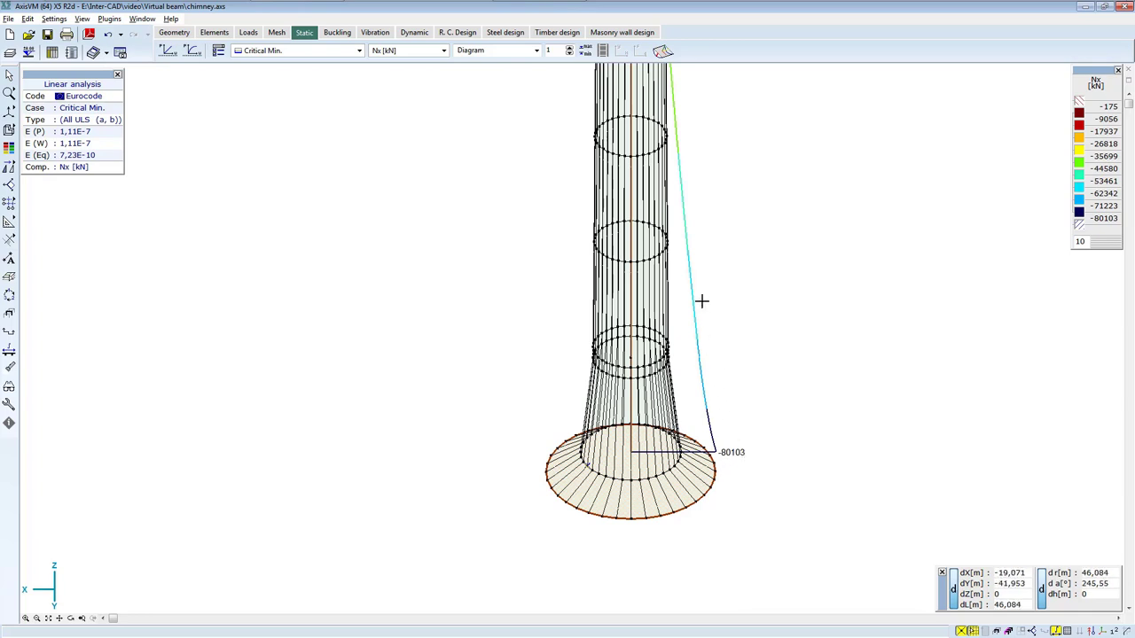
middle_click_drag(717, 125, 725, 602)
middle_click_drag(748, 225, 729, 328)
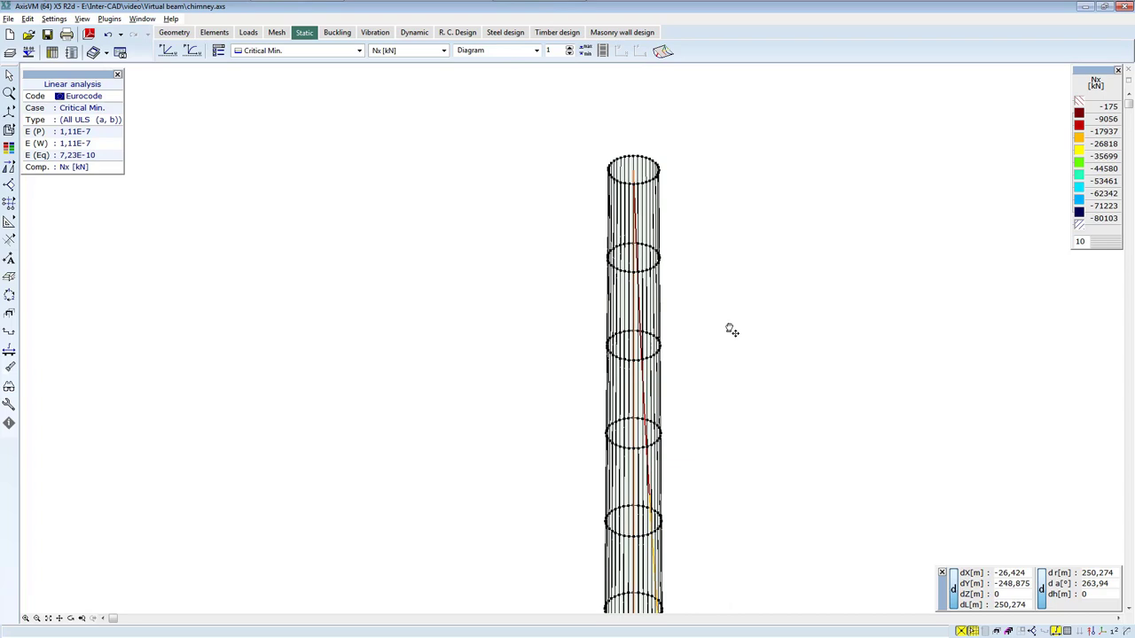
right_click(695, 216)
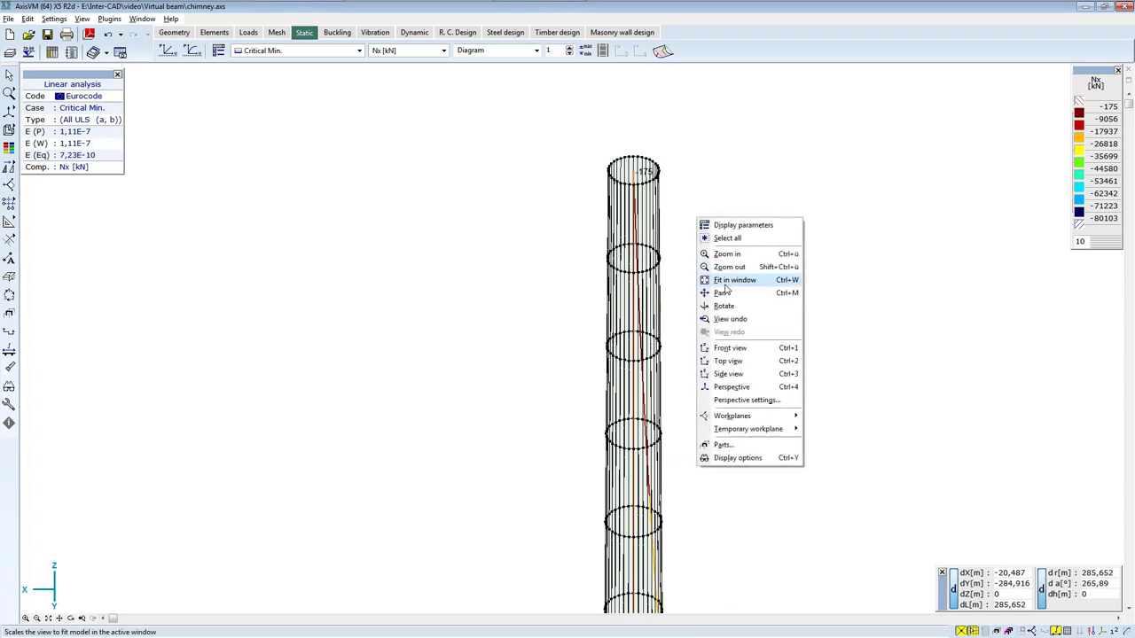
left_click(733, 281)
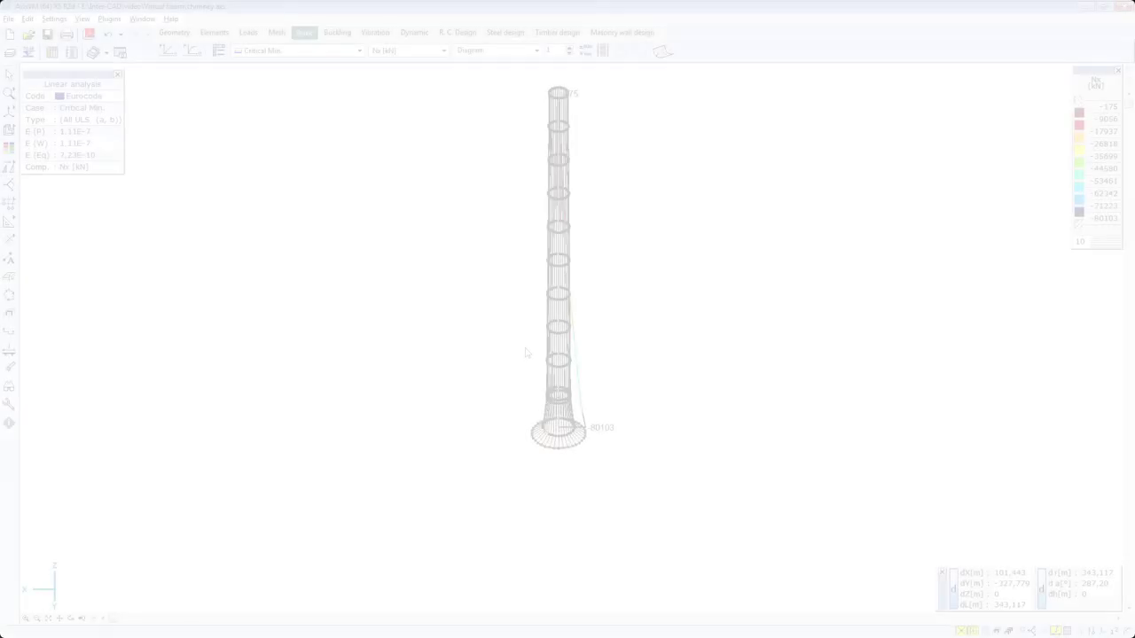
- Open bridge.axs, display its extra element lines, and go to the Loads tab
key("ctrl+o")
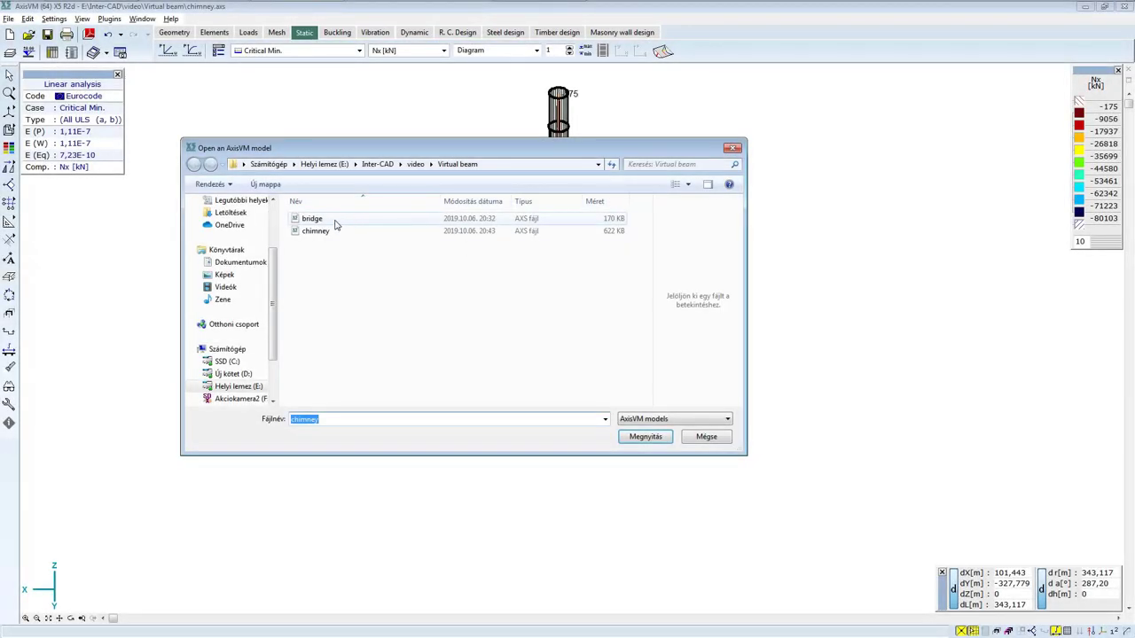
left_click(335, 222)
left_click(645, 436)
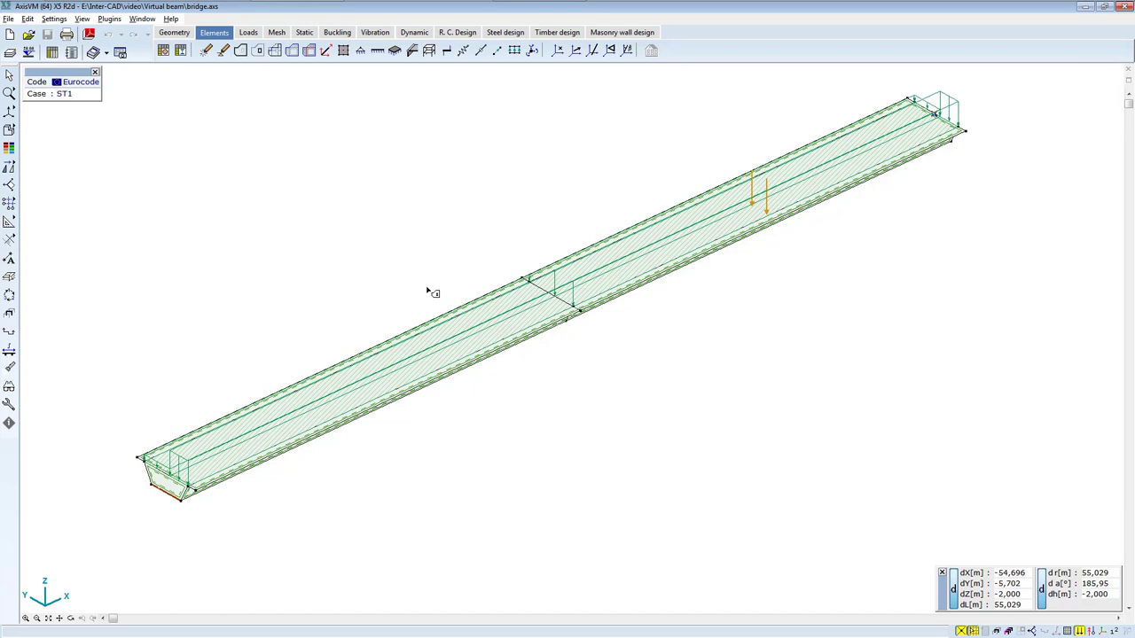
left_click(31, 131)
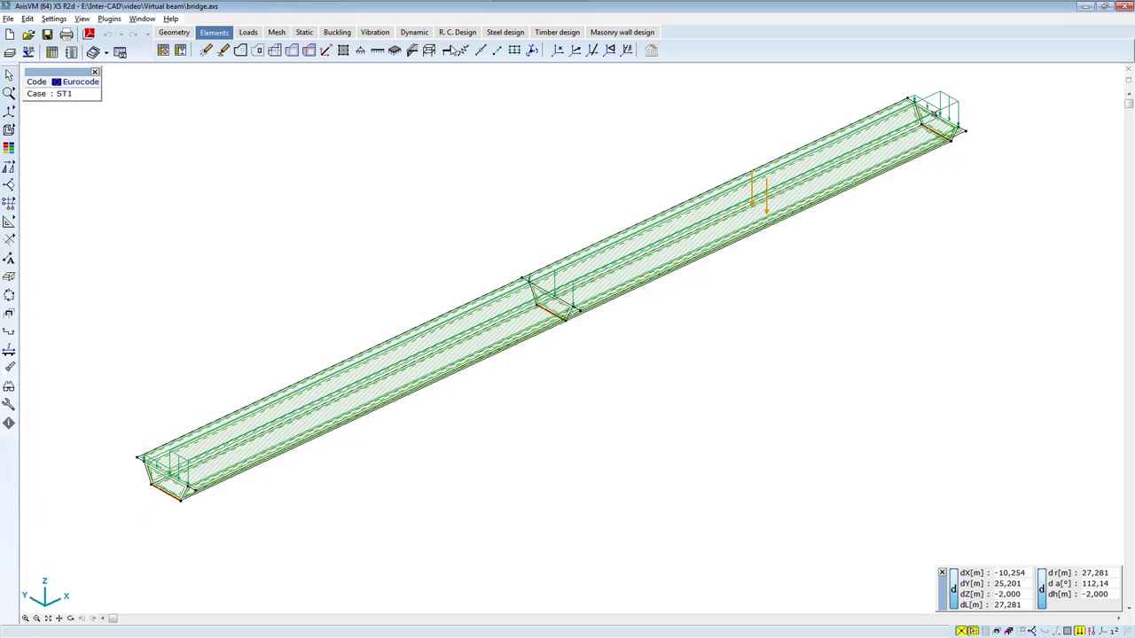
left_click(246, 34)
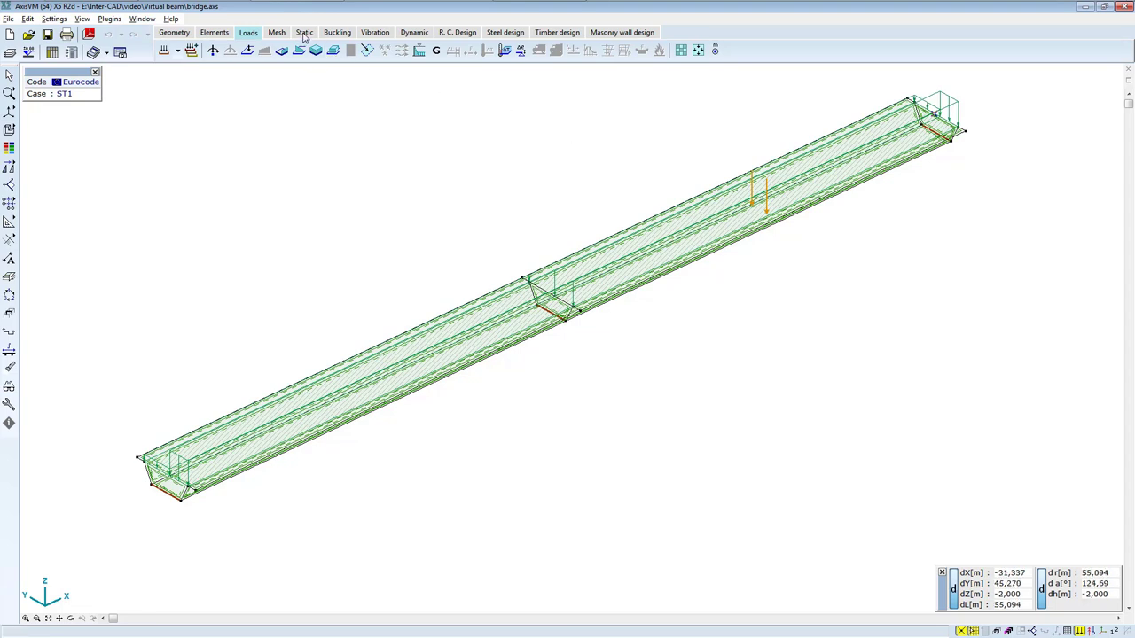
- Display the ST1 static results as nx surface membrane forces
left_click(305, 33)
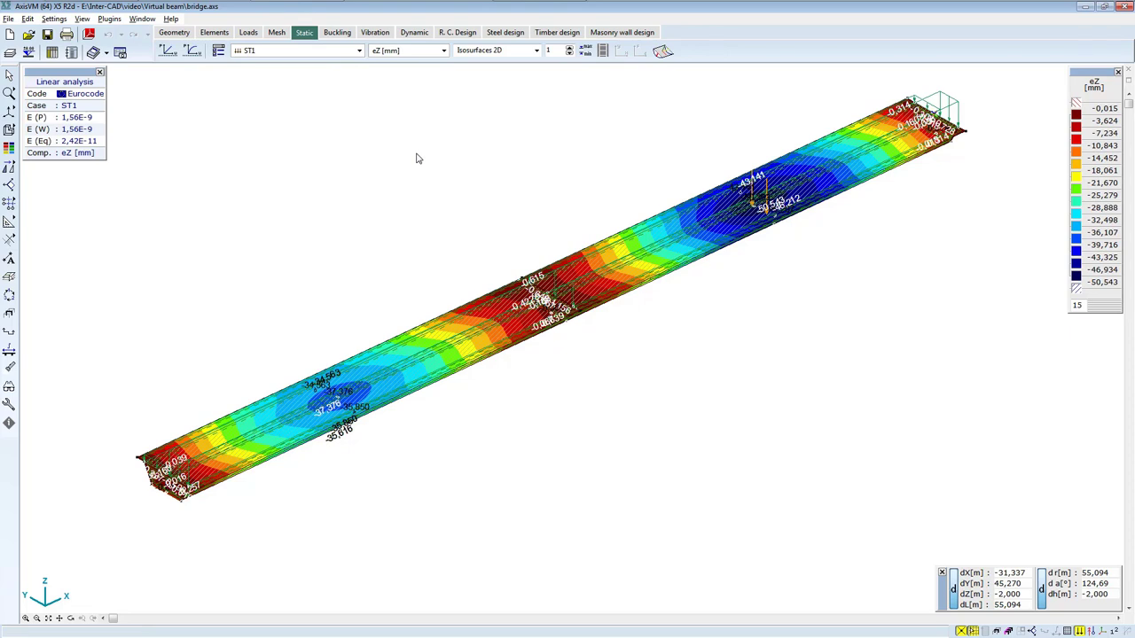
left_click(441, 50)
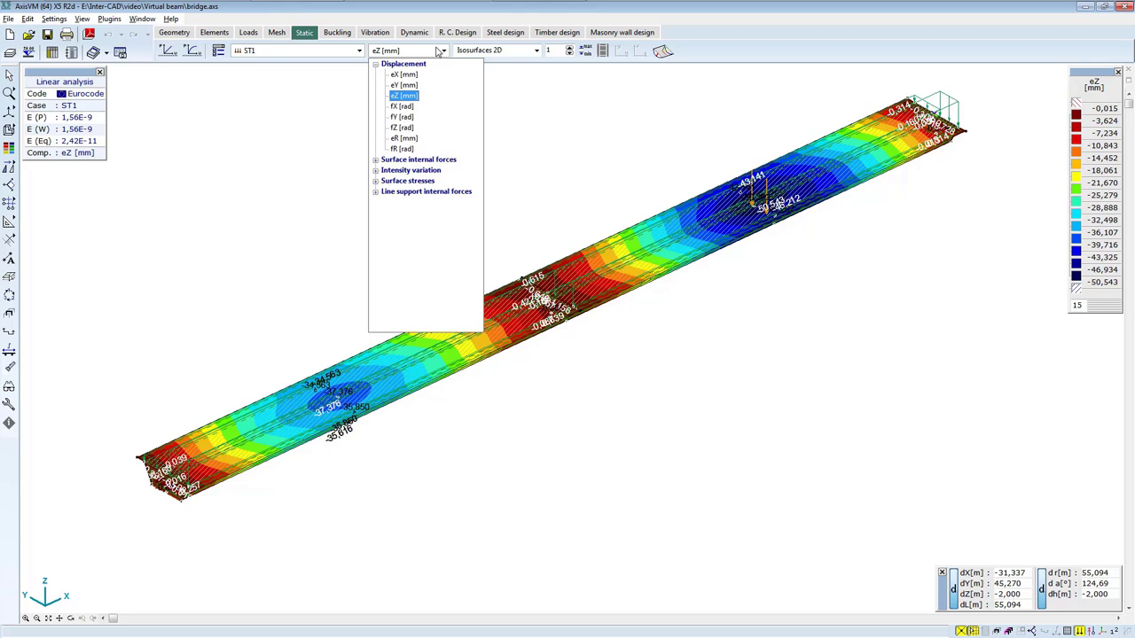
left_click(444, 160)
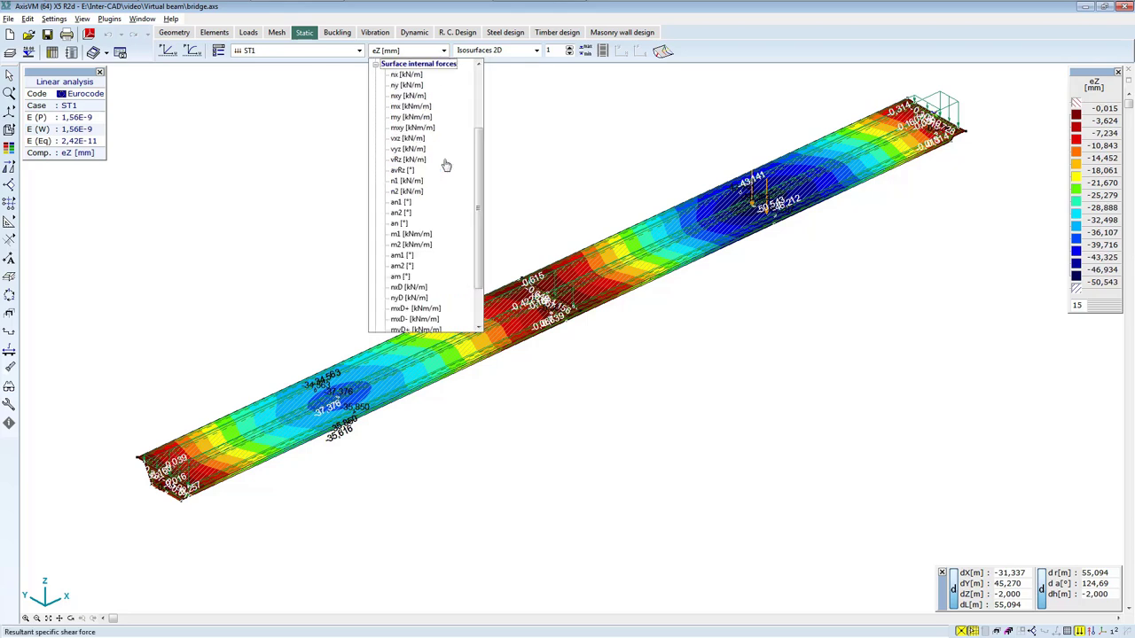
left_click(405, 76)
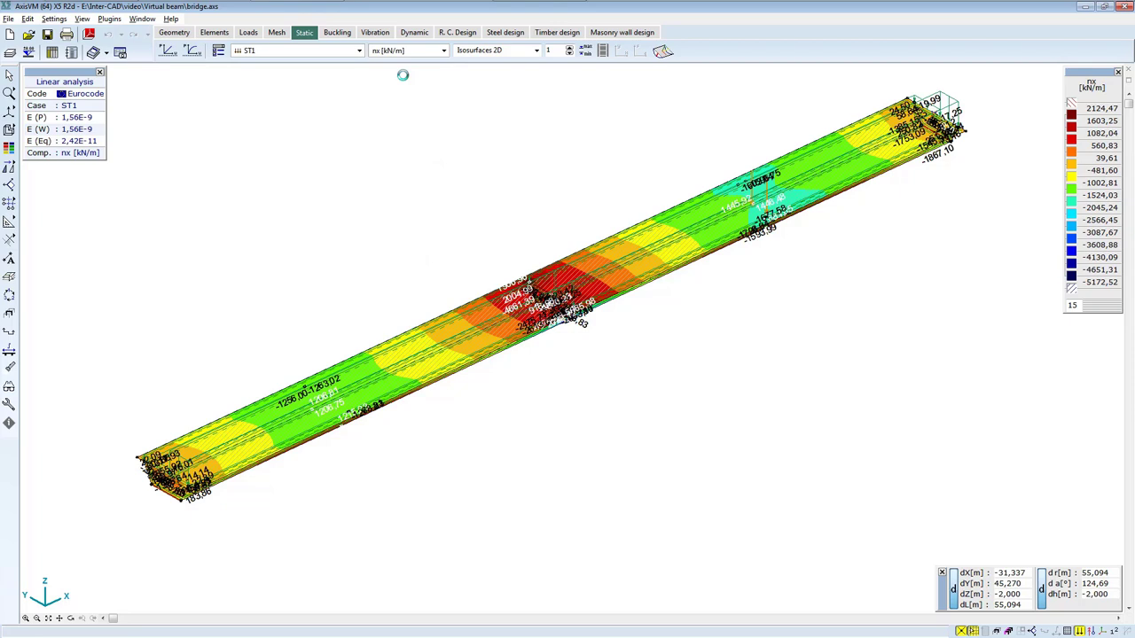
- Switch to hidden-line display and stop writing result values on surfaces
mouse_move(9, 130)
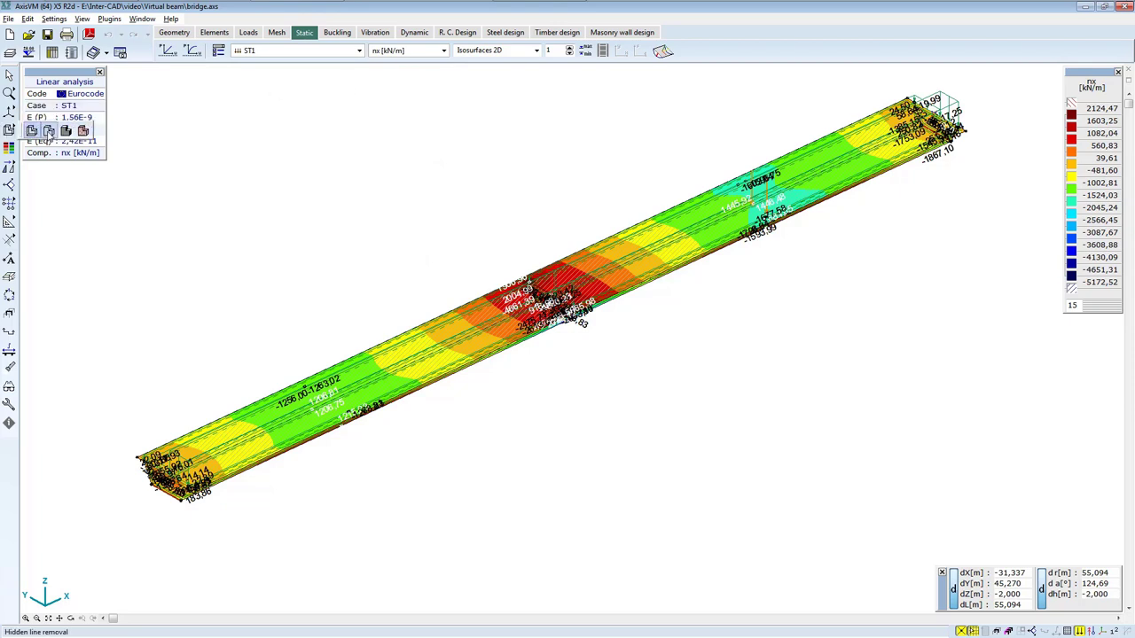
left_click(49, 130)
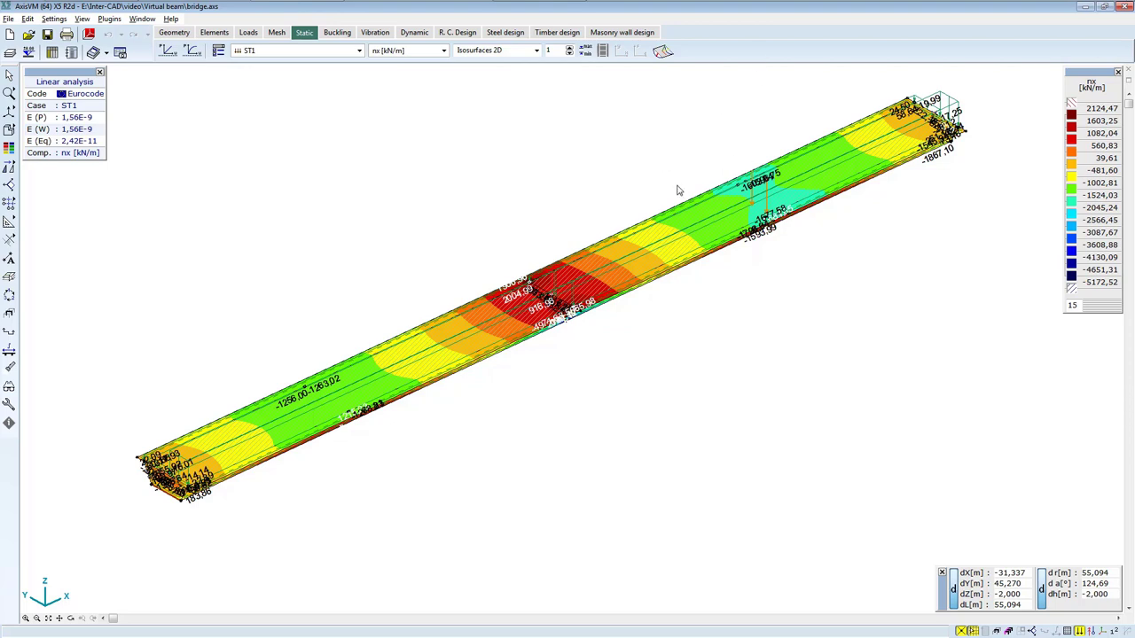
left_click(1116, 631)
left_click(1101, 611)
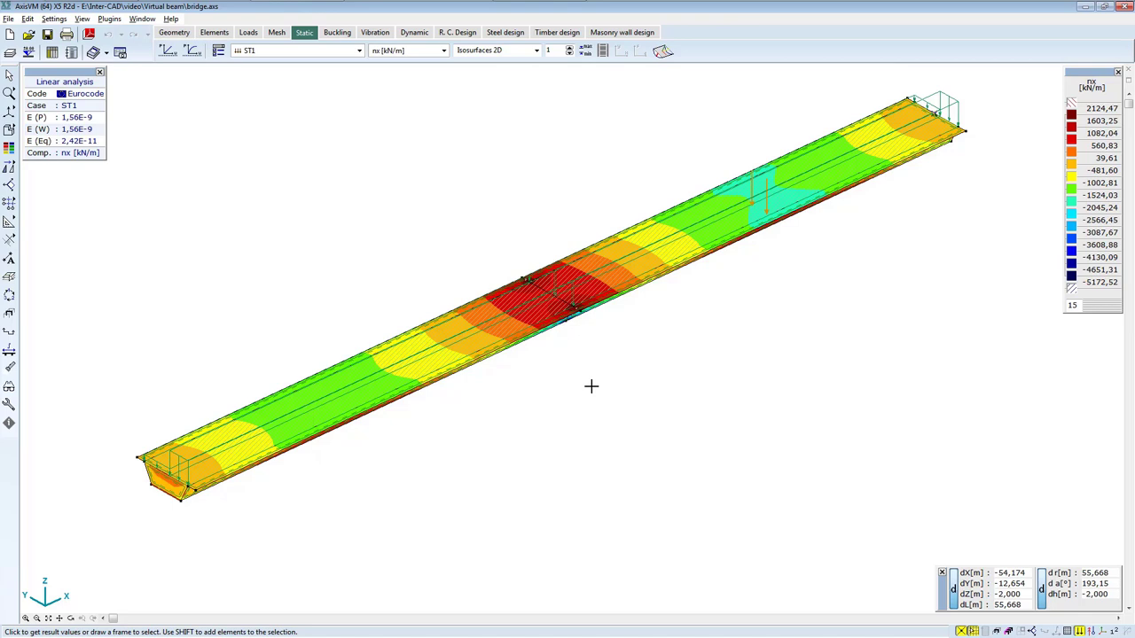
left_click(9, 352)
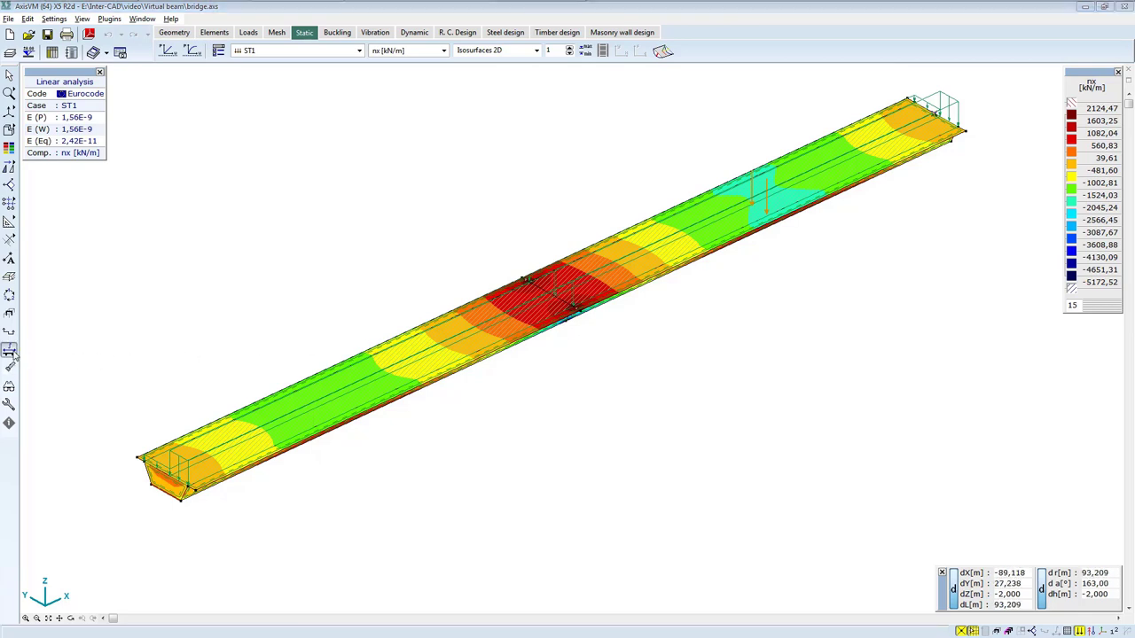
- Create virtual beam 'longitudinal axis' on the selected girder surfaces, reduced to the centre line
left_click(492, 105)
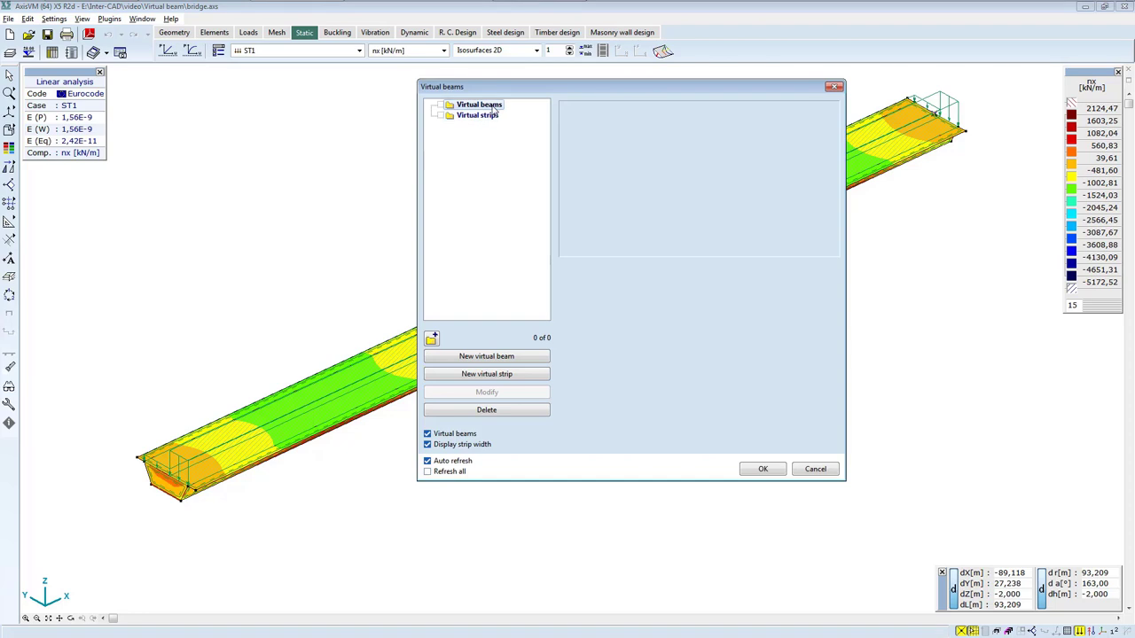
left_click(498, 357)
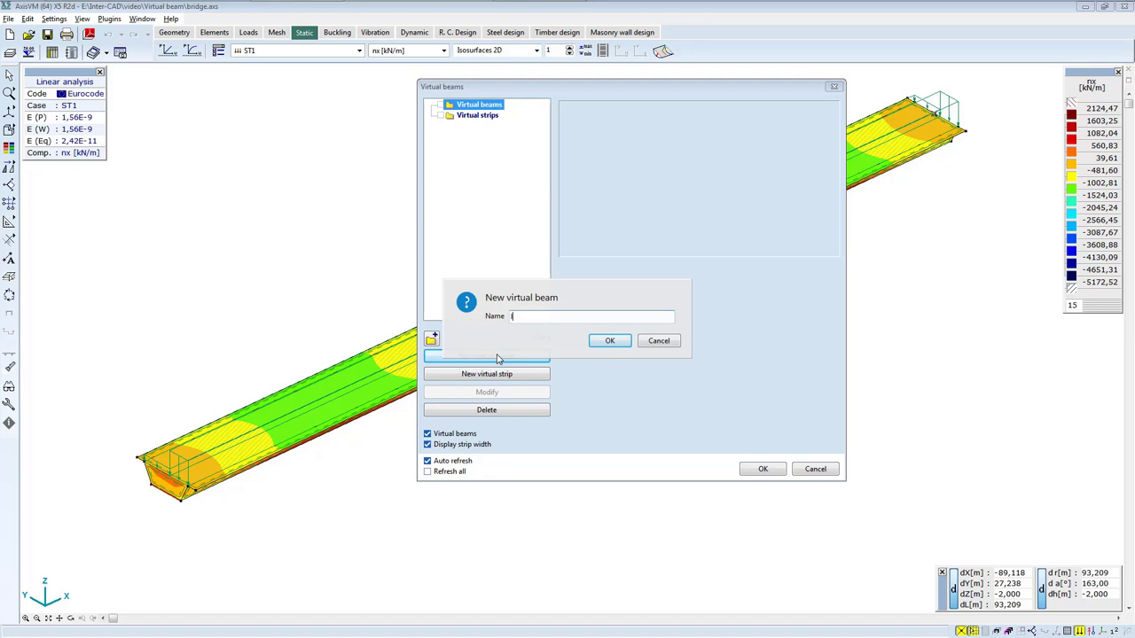
type("longitud")
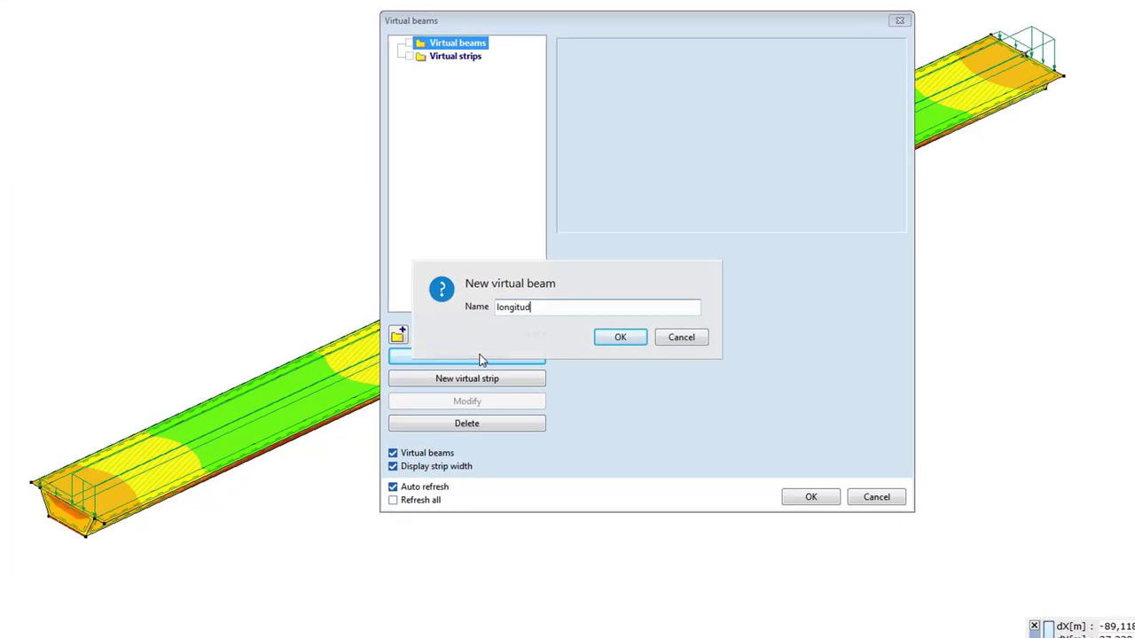
type("inal ax")
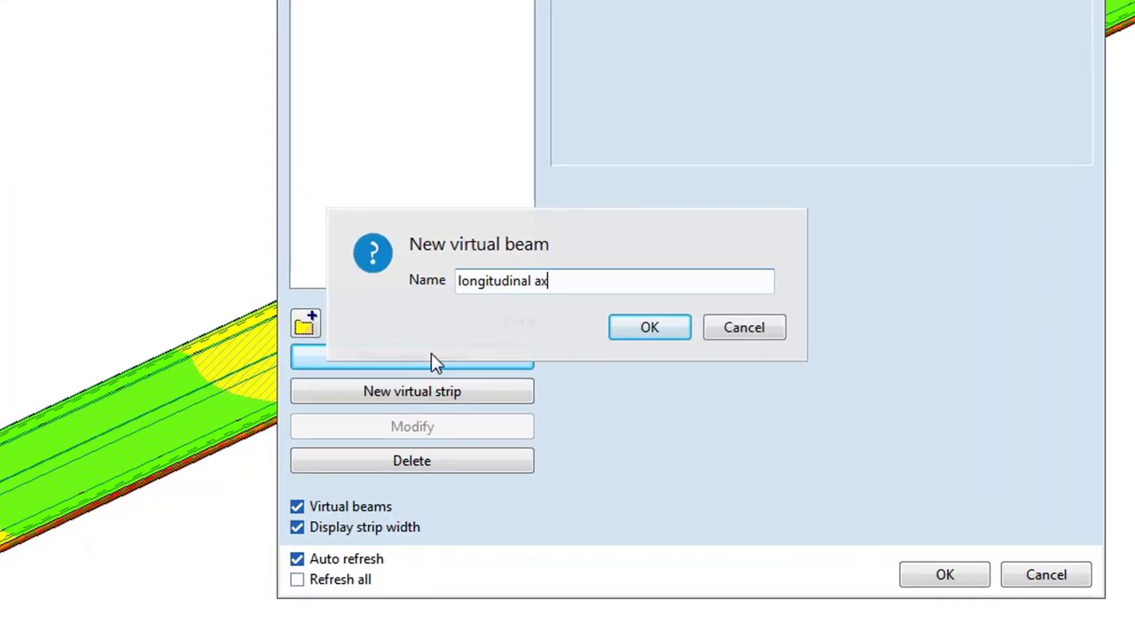
type("is")
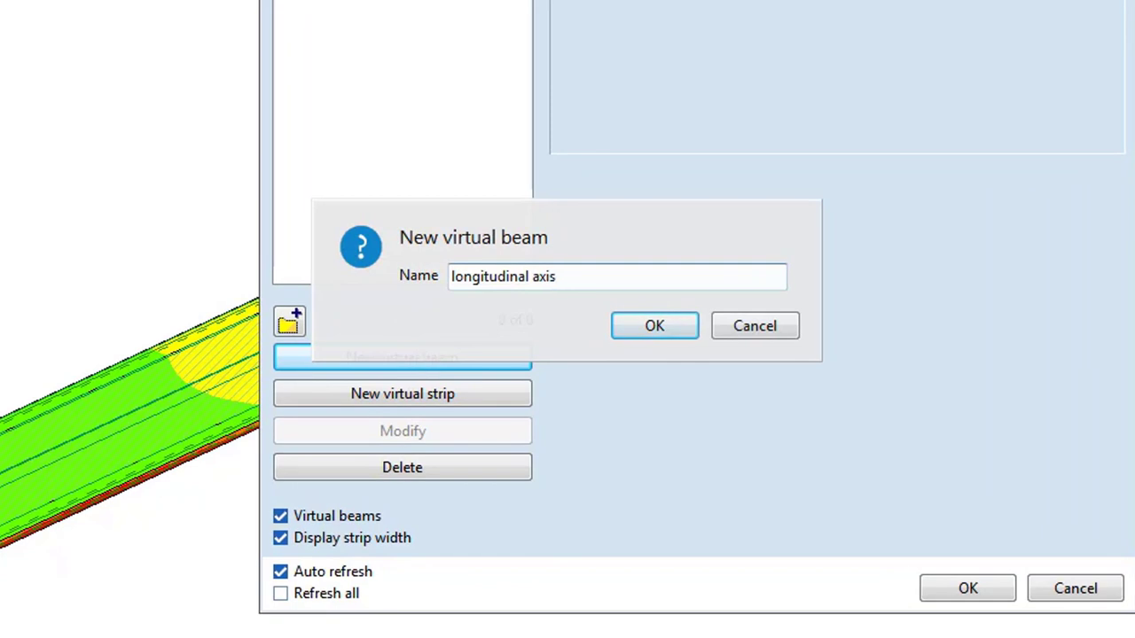
left_click(647, 326)
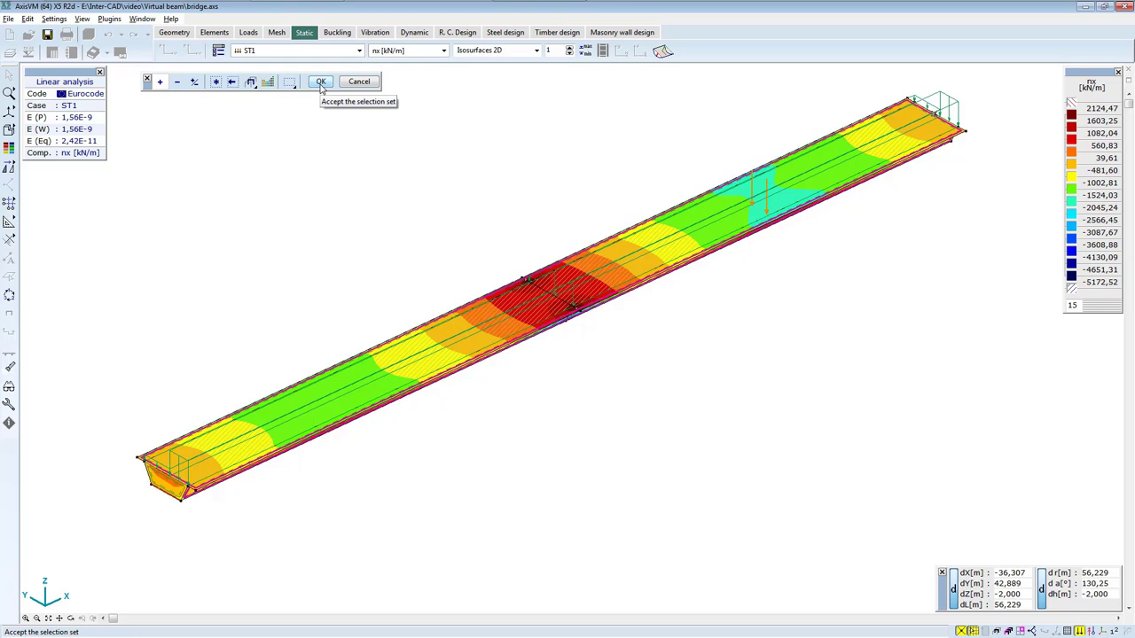
left_click(321, 83)
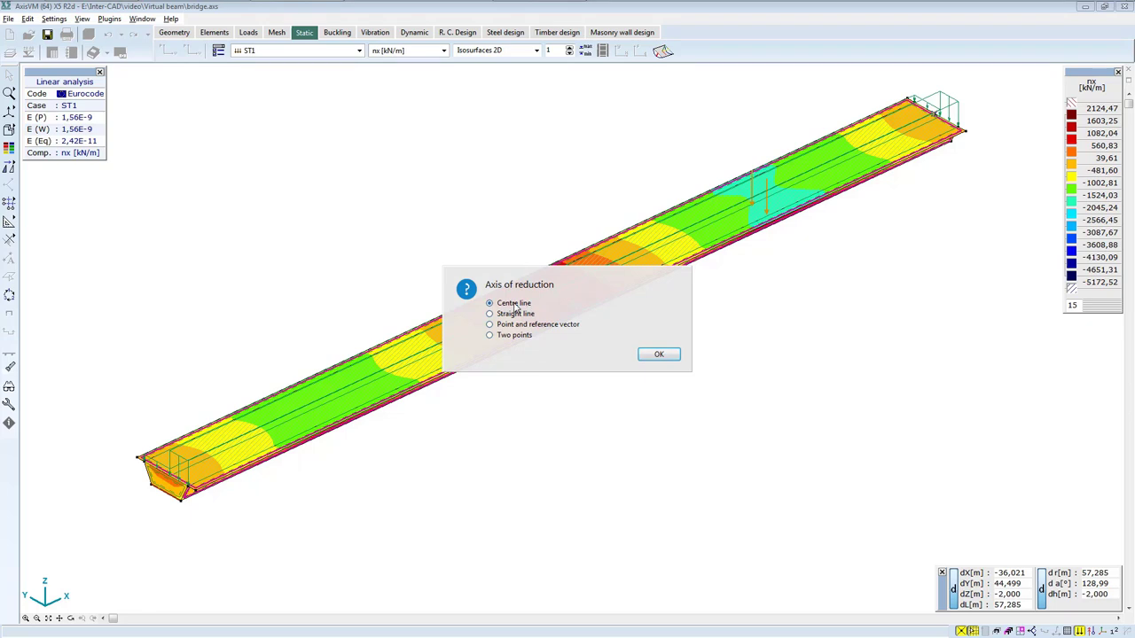
left_click(656, 354)
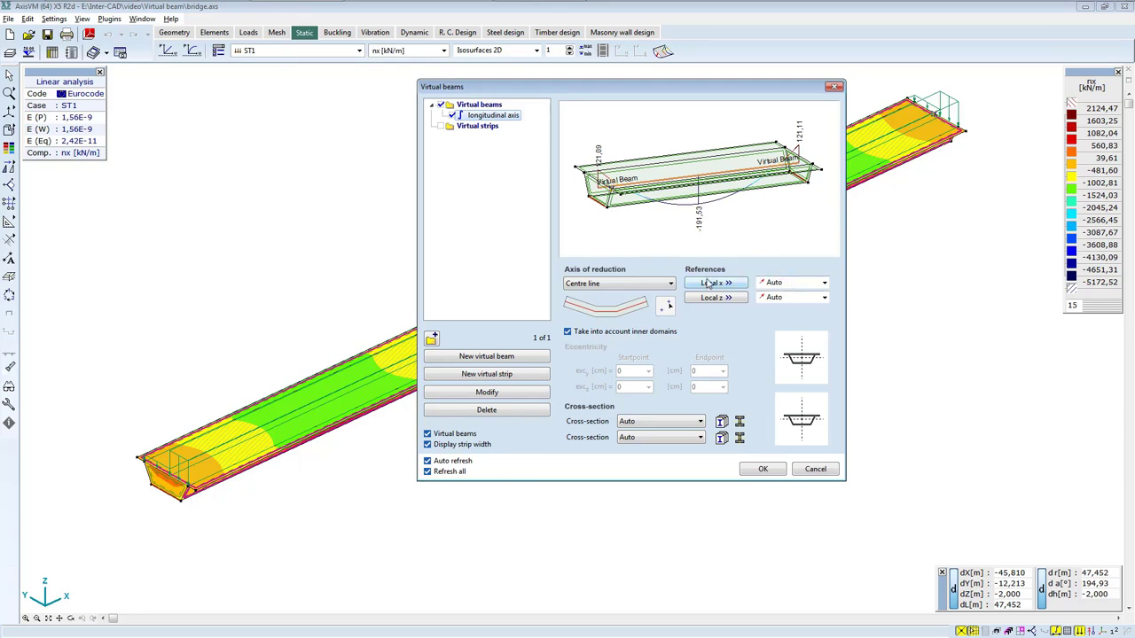
left_click(763, 470)
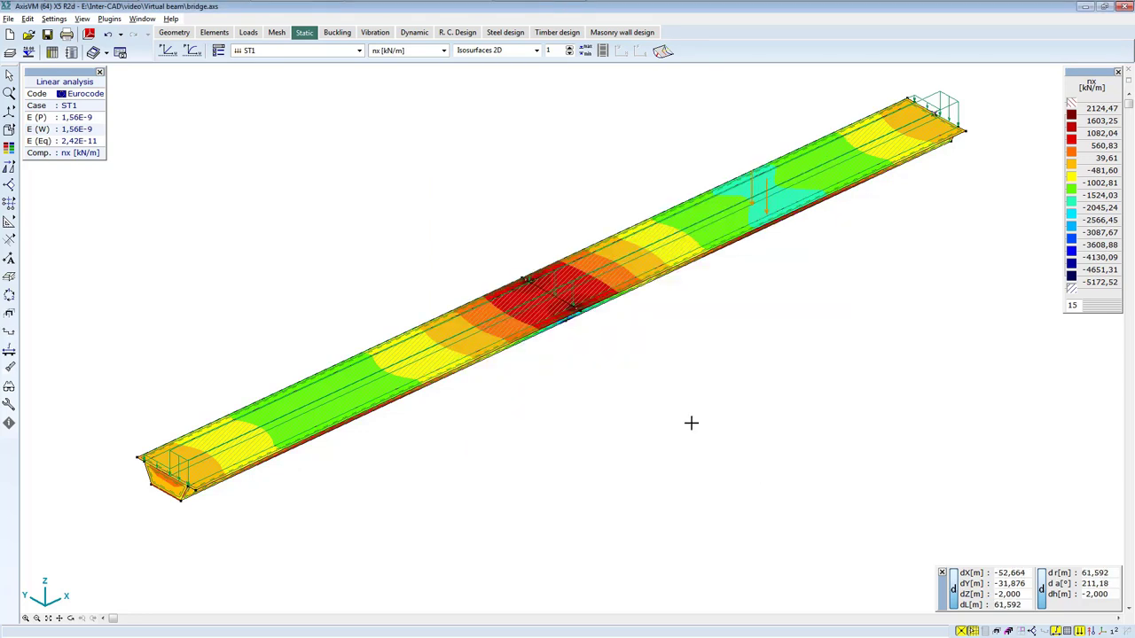
- Check the longitudinal axis beam in wireframe with the whole bridge fitted, then return to static results
left_click(214, 32)
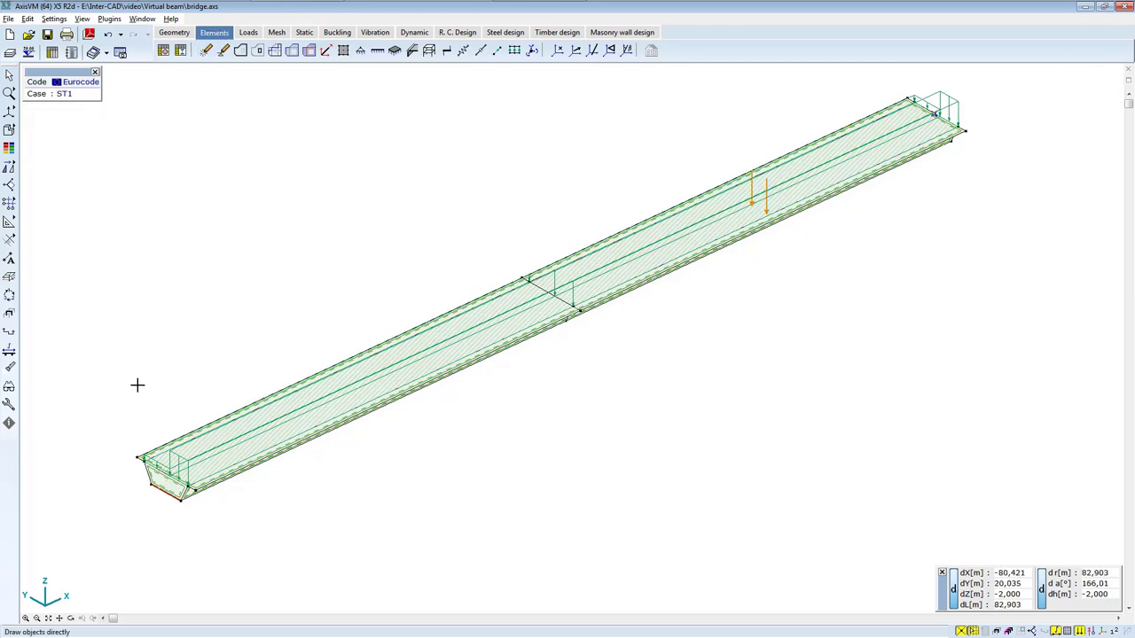
left_click(29, 131)
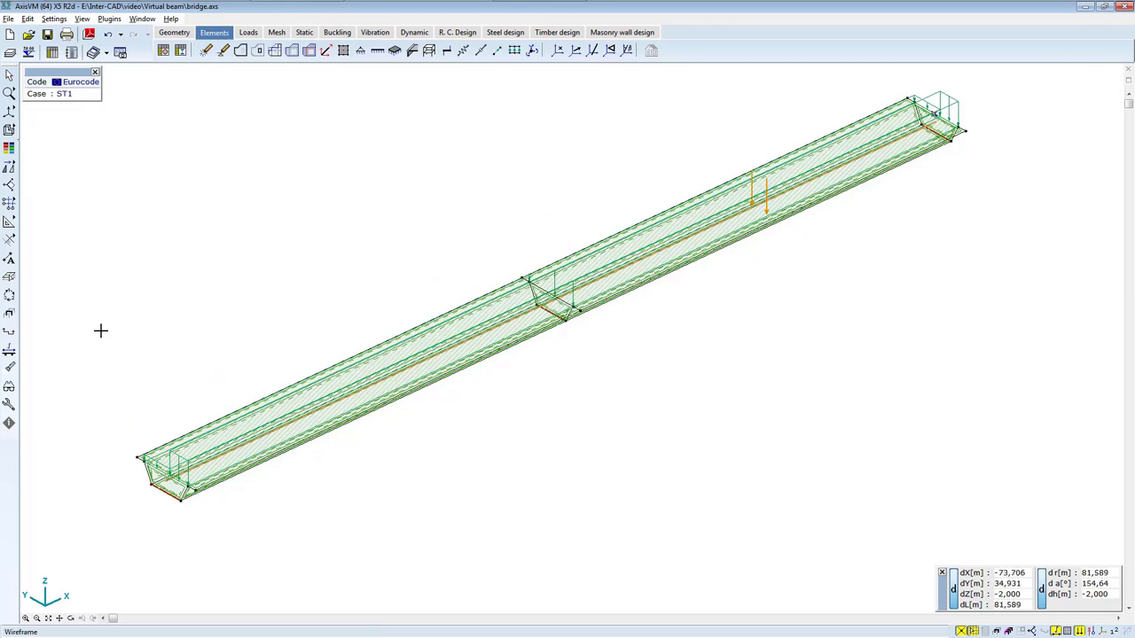
scroll(145, 512, "up", 4)
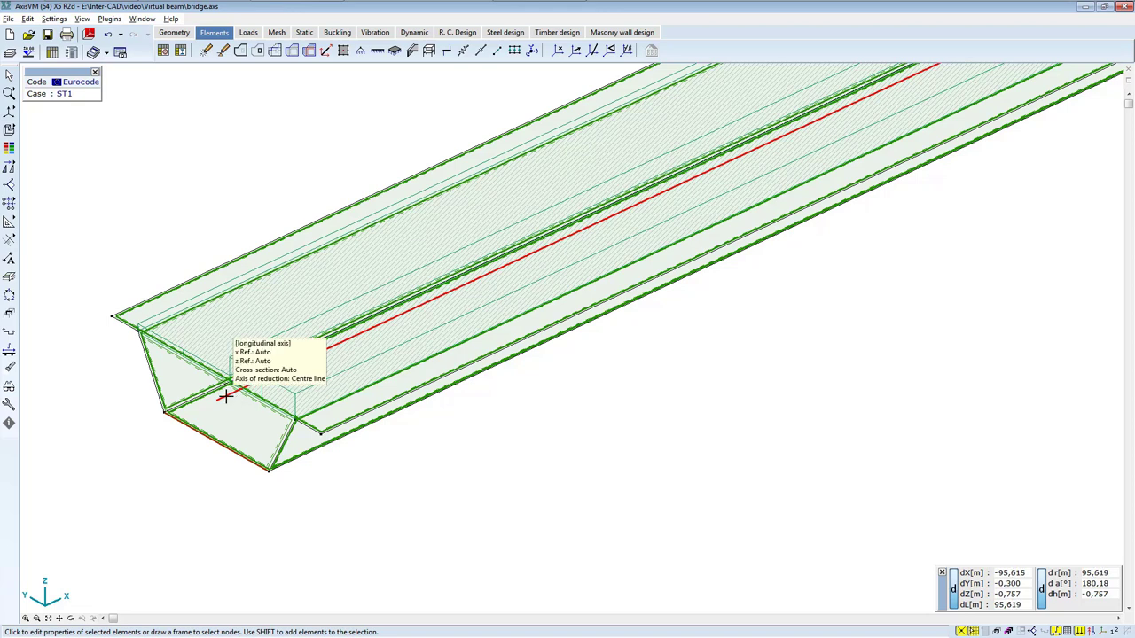
left_click(223, 395)
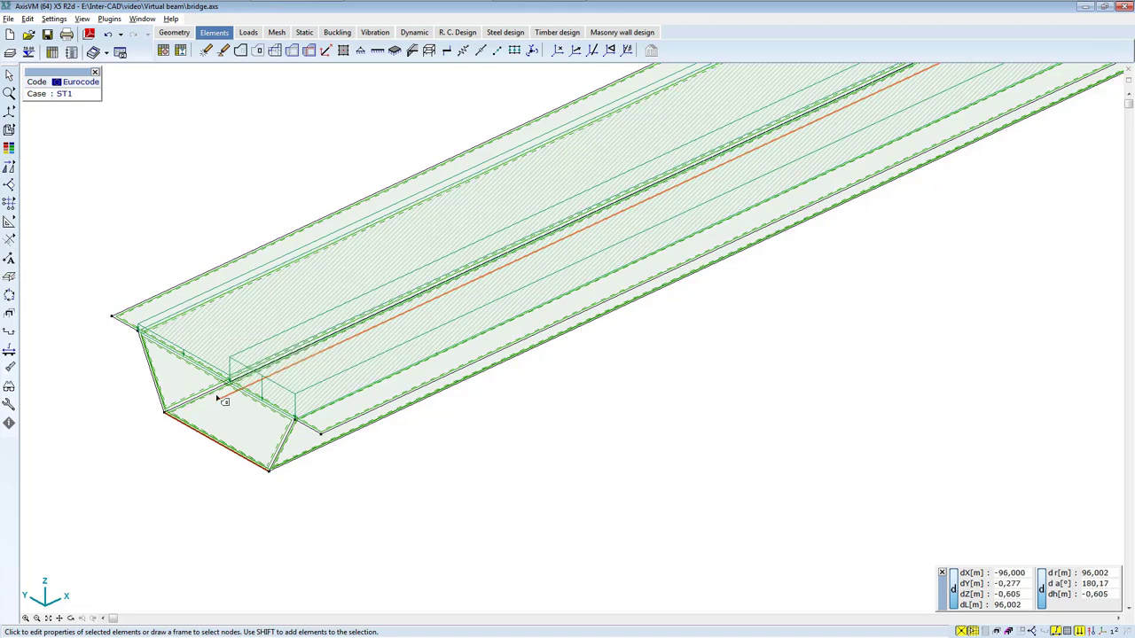
right_click(117, 255)
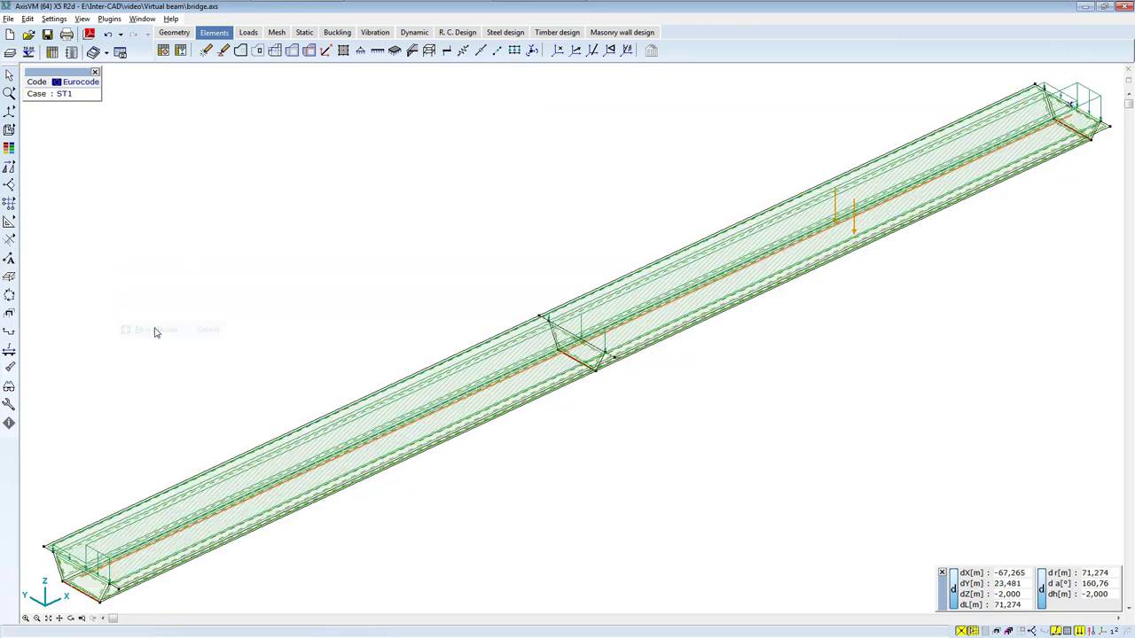
left_click(155, 329)
scroll(505, 184, "down", 1)
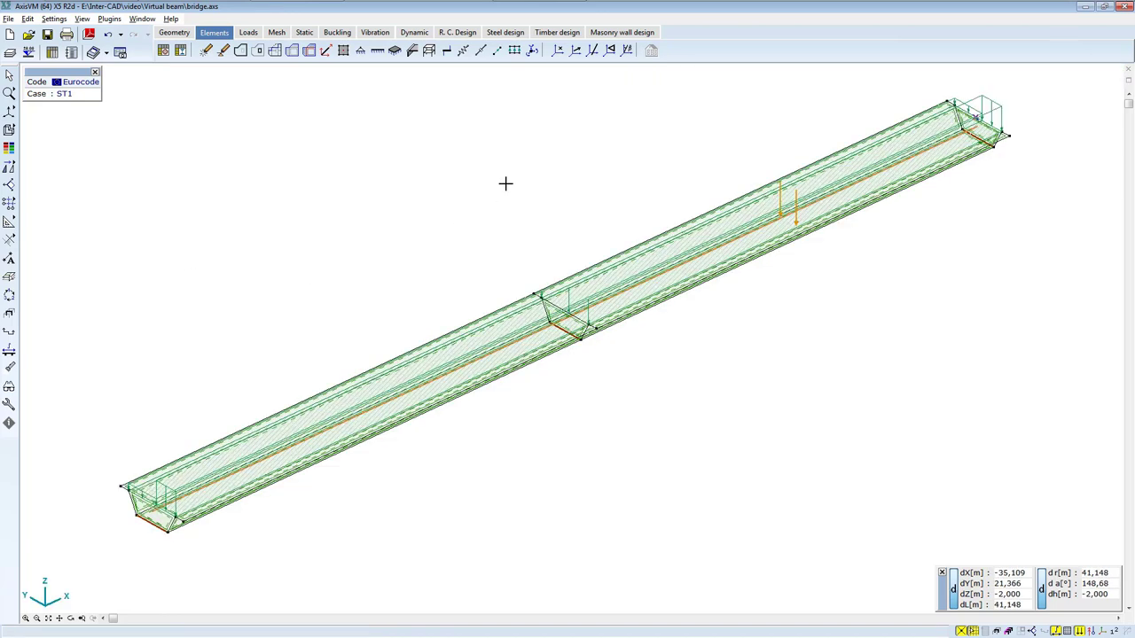
left_click(305, 33)
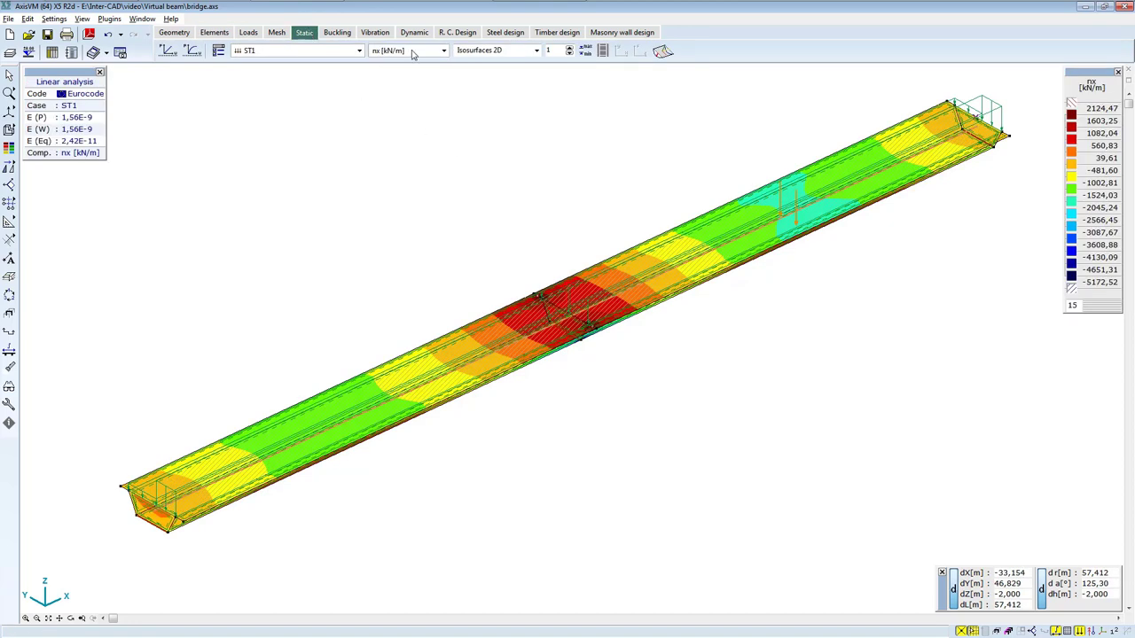
- Diagram the virtual beam's My moment in front view (span values -15211.96 and -19384.58 kNm)
left_click(408, 51)
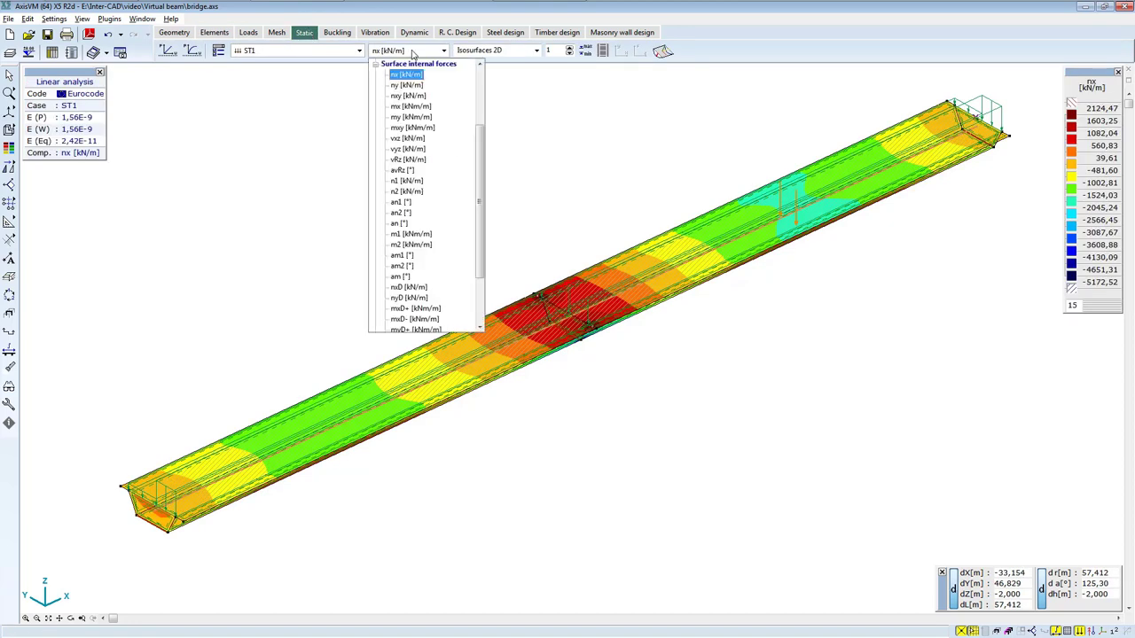
left_click(479, 295)
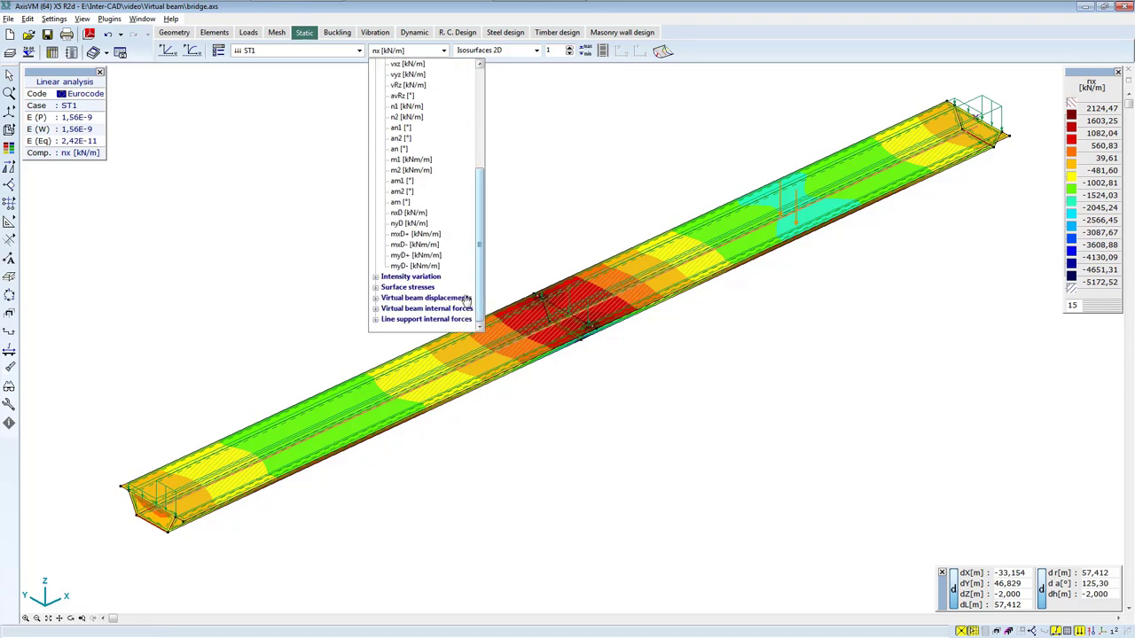
left_click(439, 310)
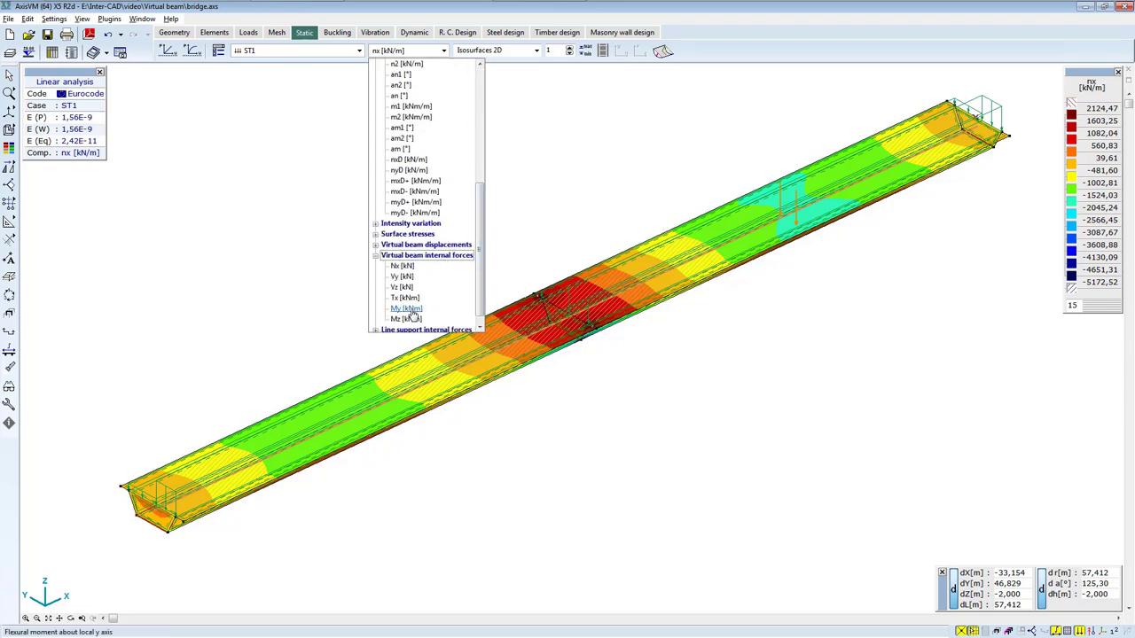
left_click(411, 311)
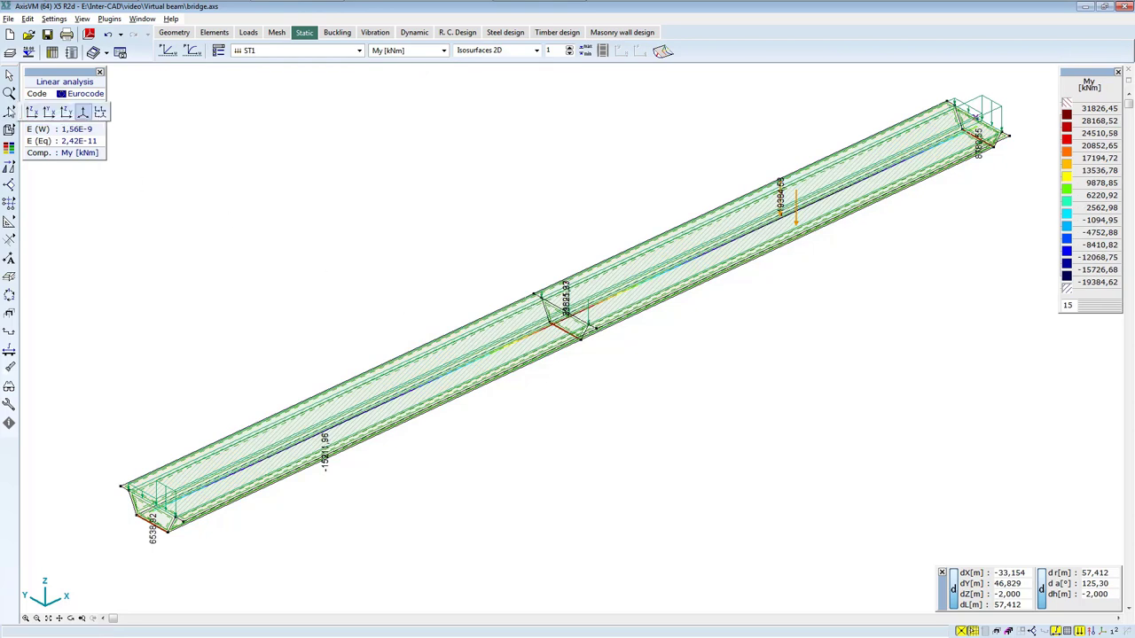
key("ctrl+1")
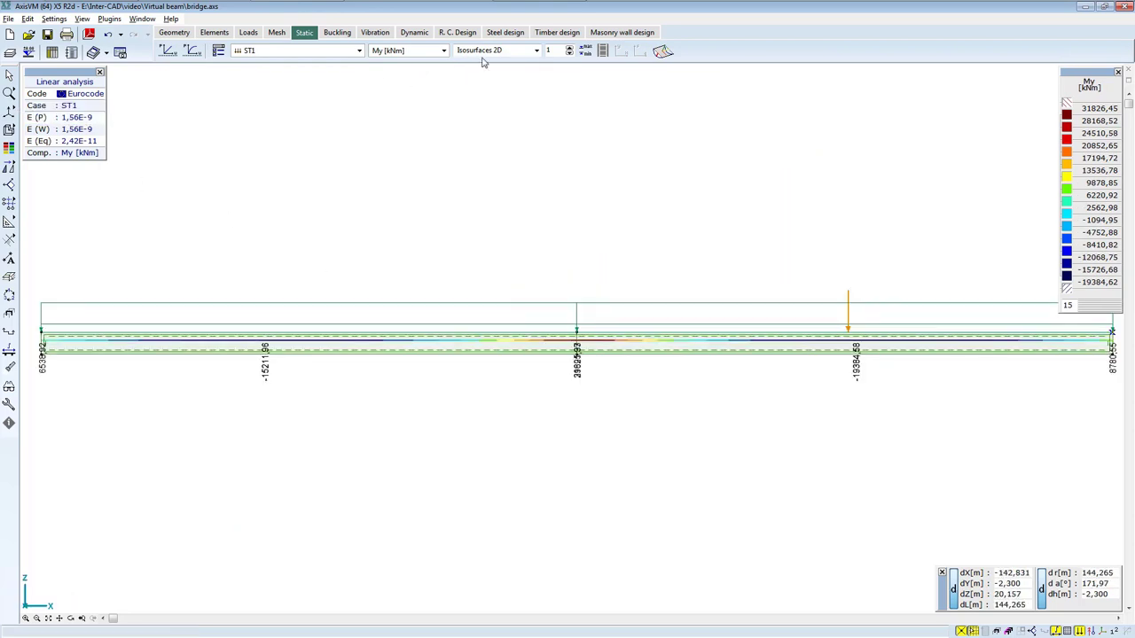
left_click(488, 50)
left_click(487, 64)
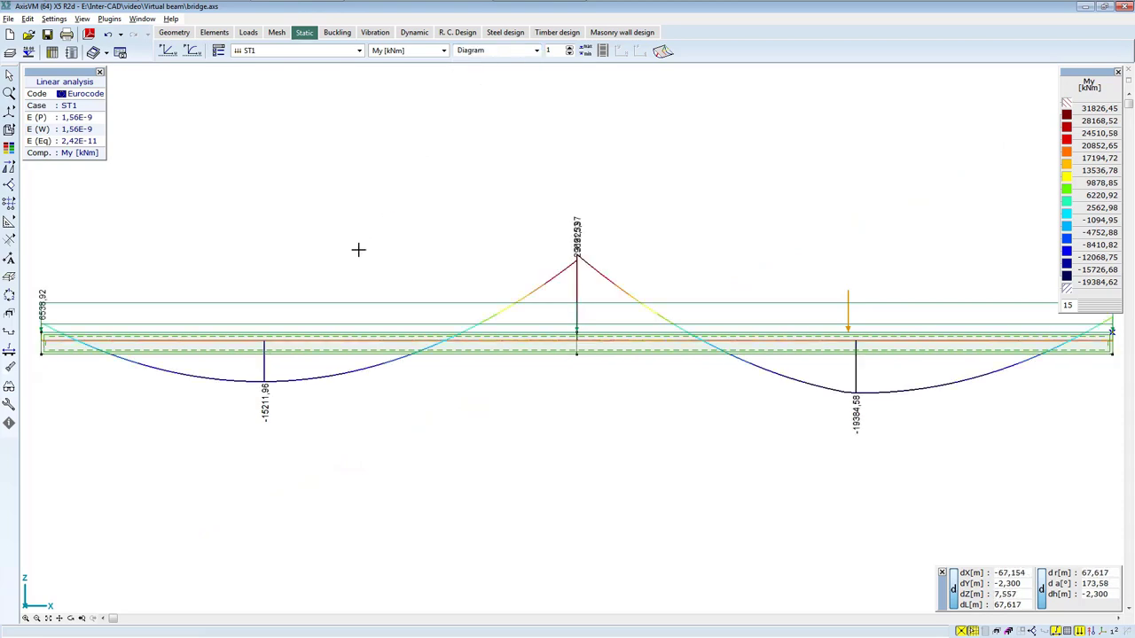
scroll(340, 272, "down", 1)
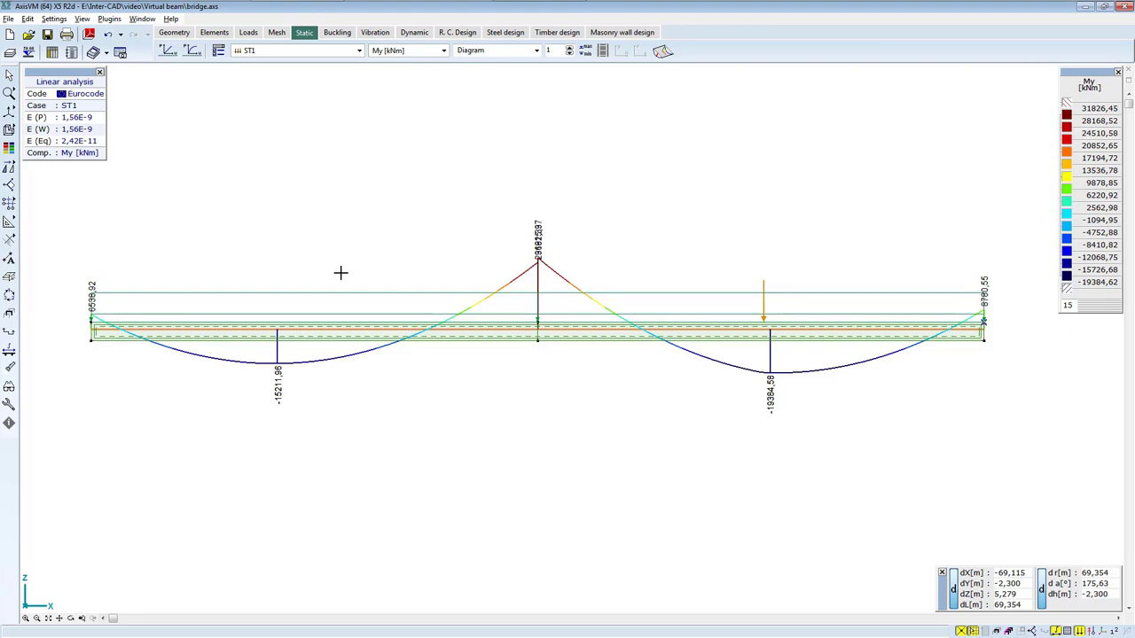
left_click(426, 50)
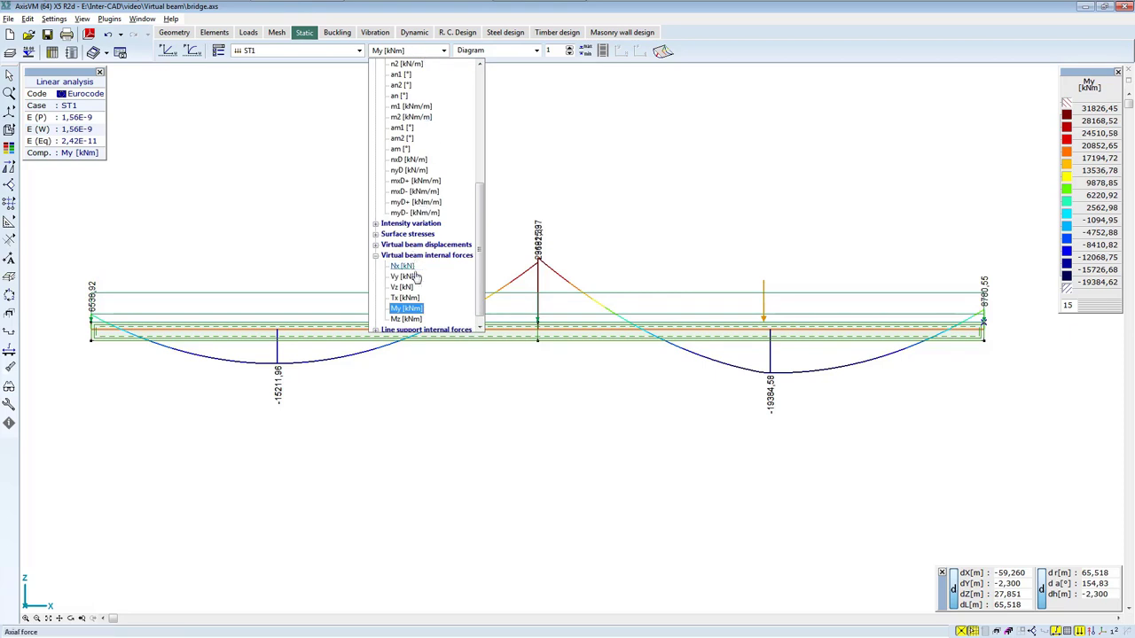
- Diagram the virtual beam's Vz shear force (3151.62 to -3263.49 kN) in an orbited 3-D view
left_click(404, 288)
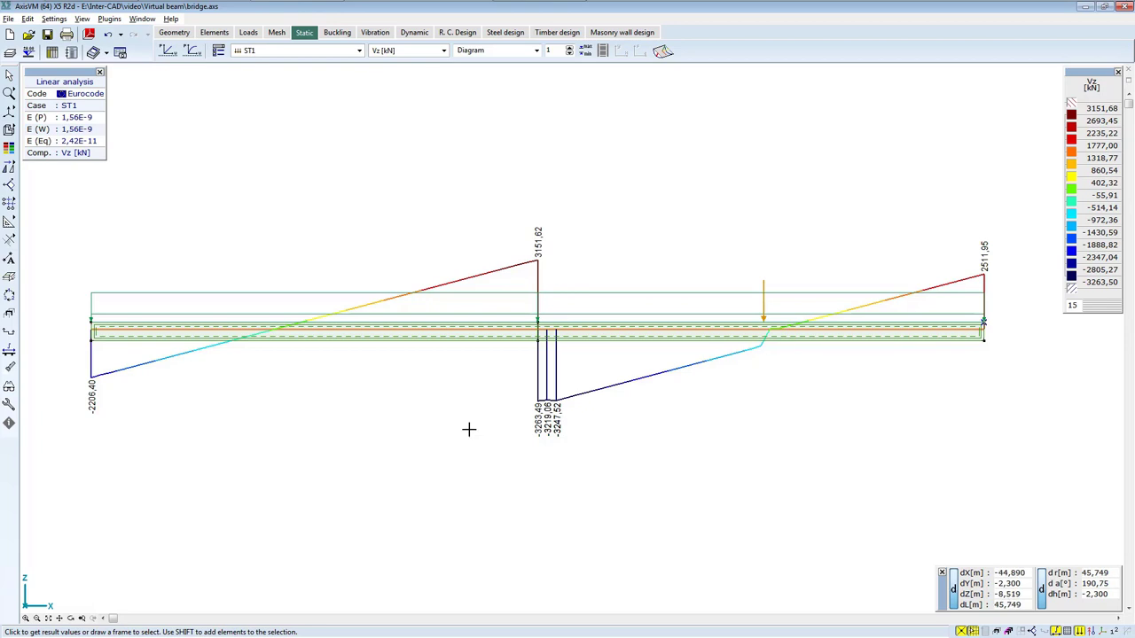
left_click(71, 623)
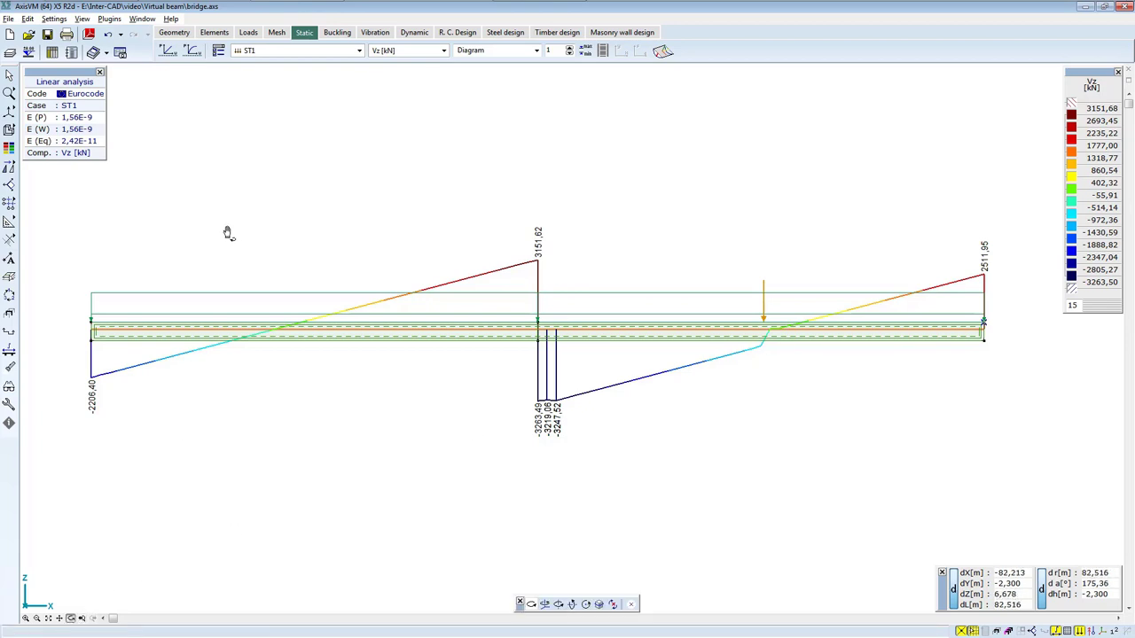
left_click_drag(225, 233, 142, 357)
right_click(124, 324)
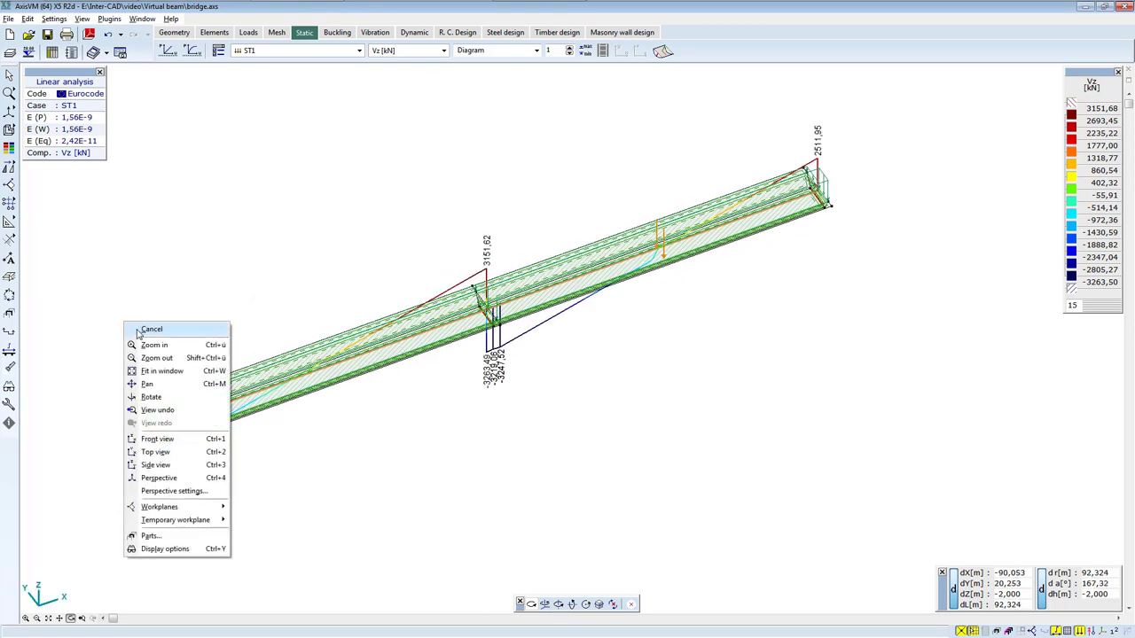
left_click(142, 330)
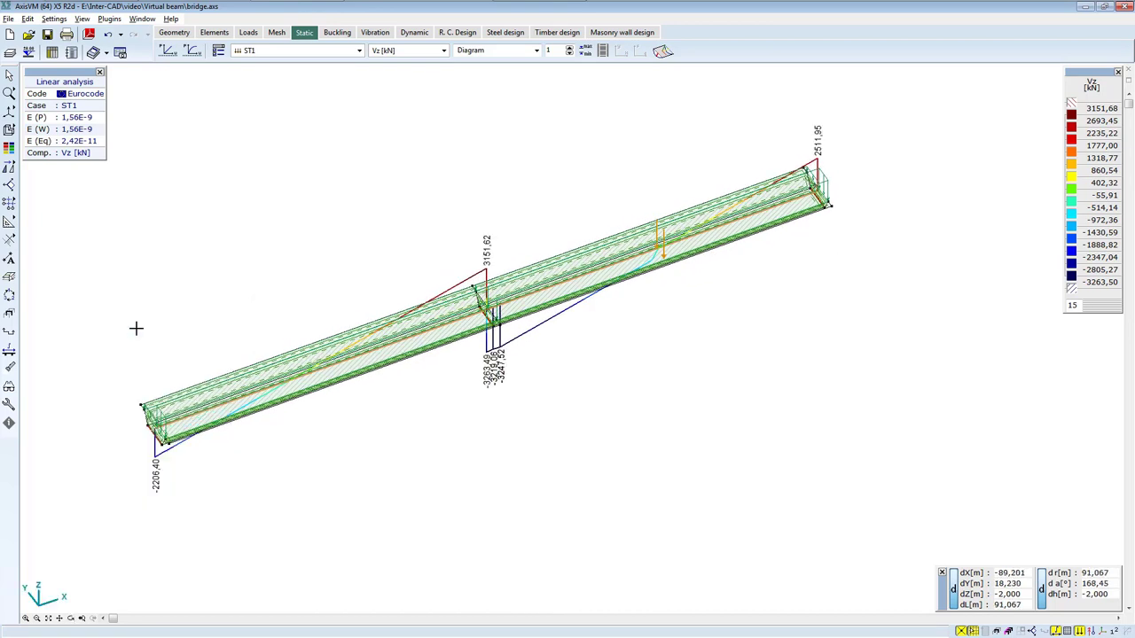
- Create a virtual strip named 'deck' and place its start point at the deck's left end
left_click(9, 352)
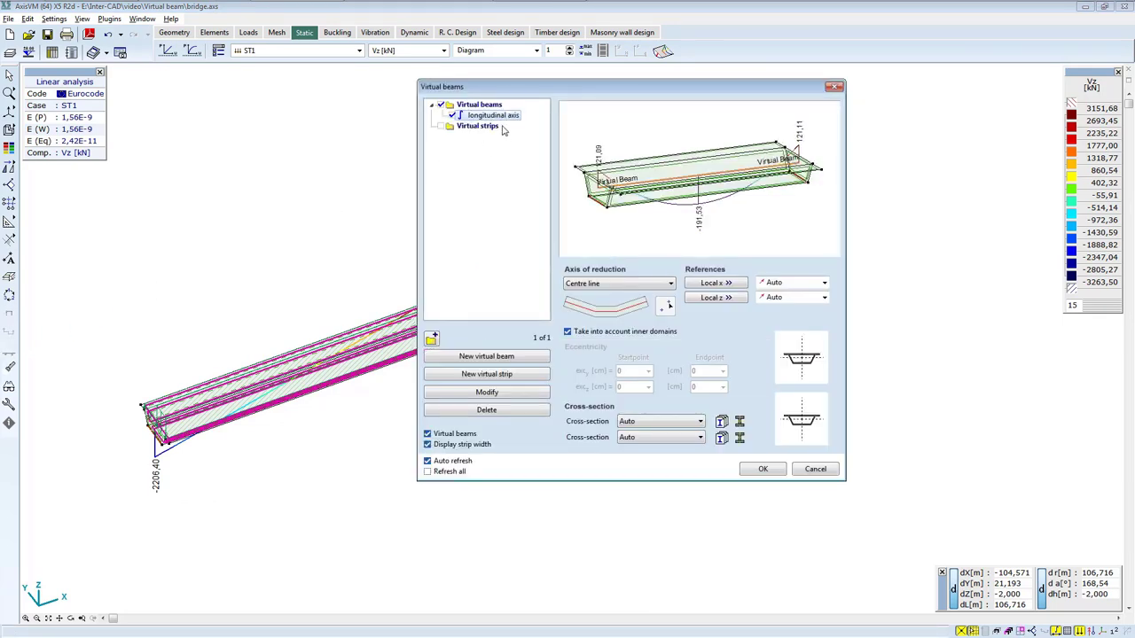
left_click(521, 375)
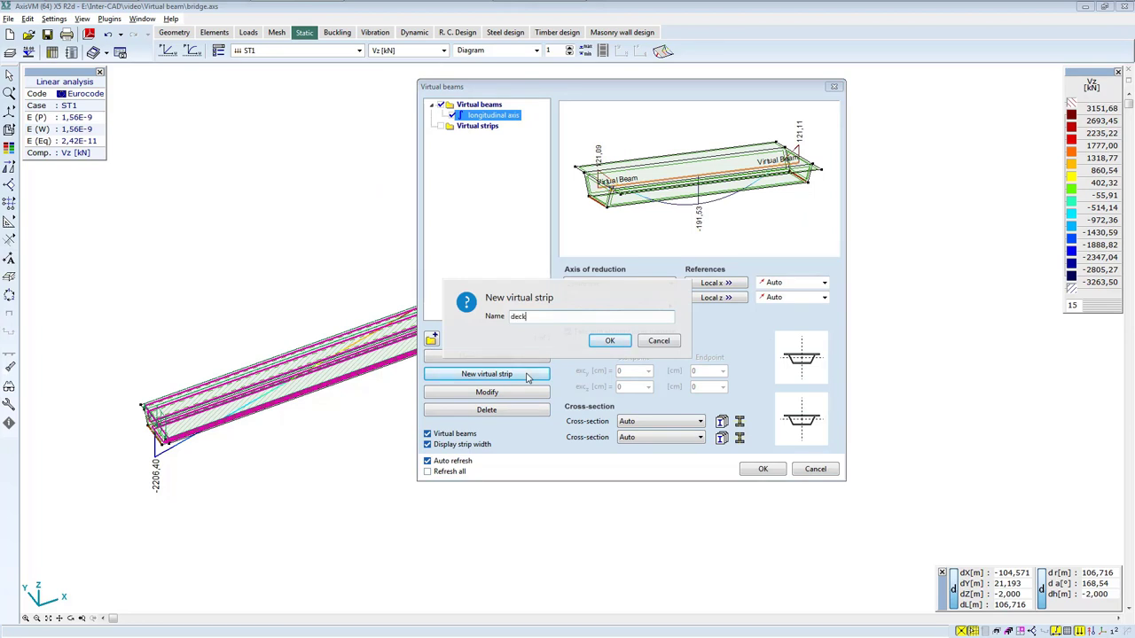
left_click(619, 346)
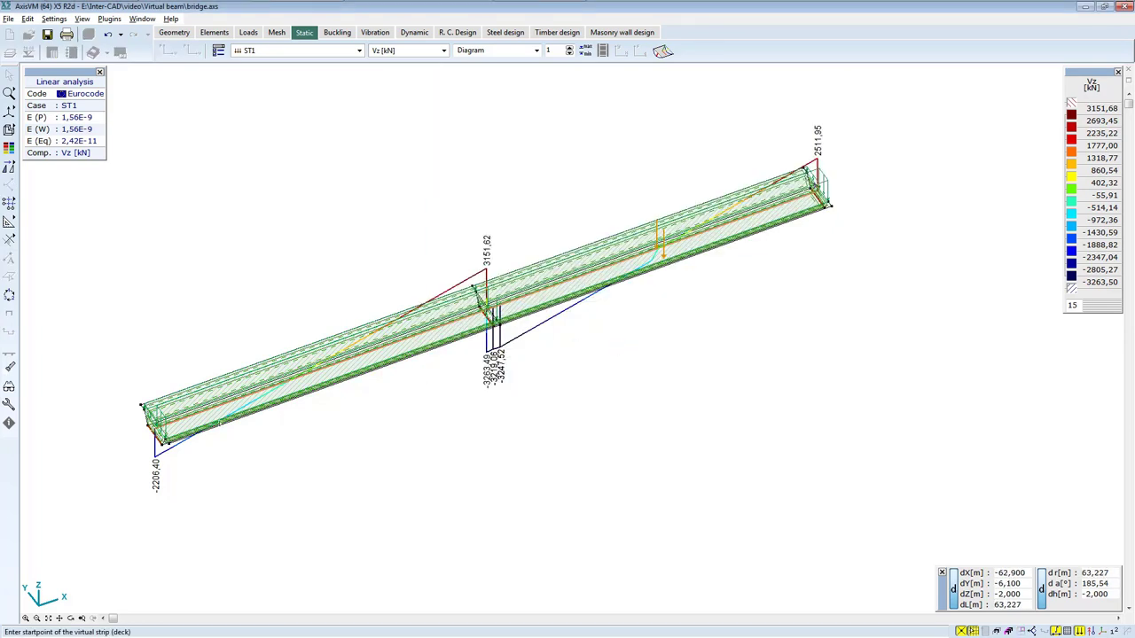
scroll(124, 443, "up", 5)
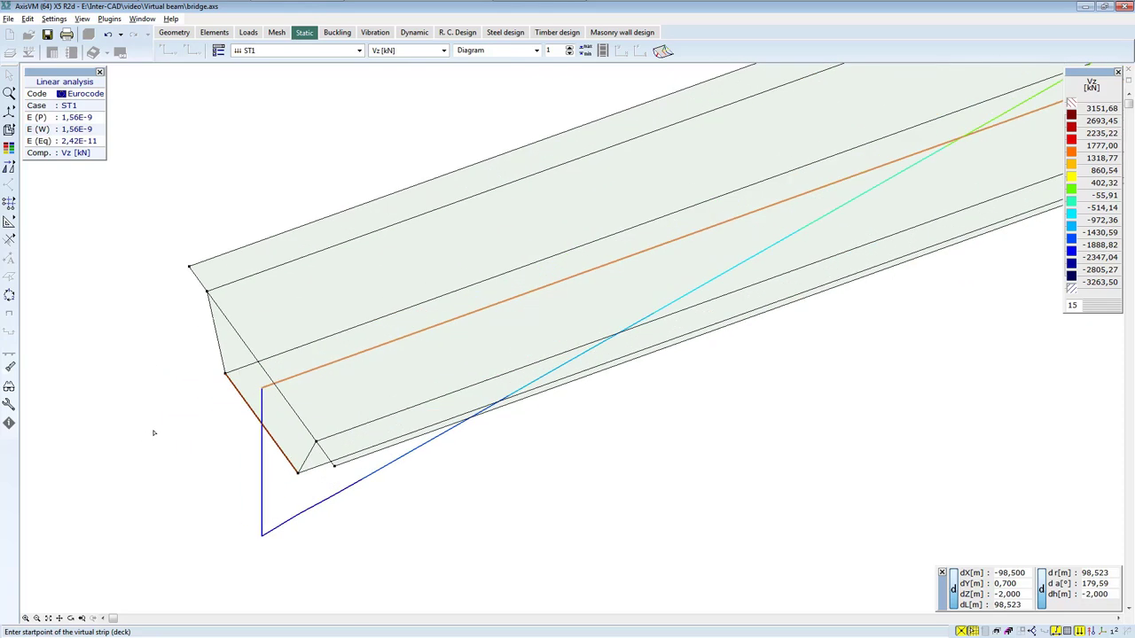
left_click(264, 376)
scroll(82, 473, "down", 5)
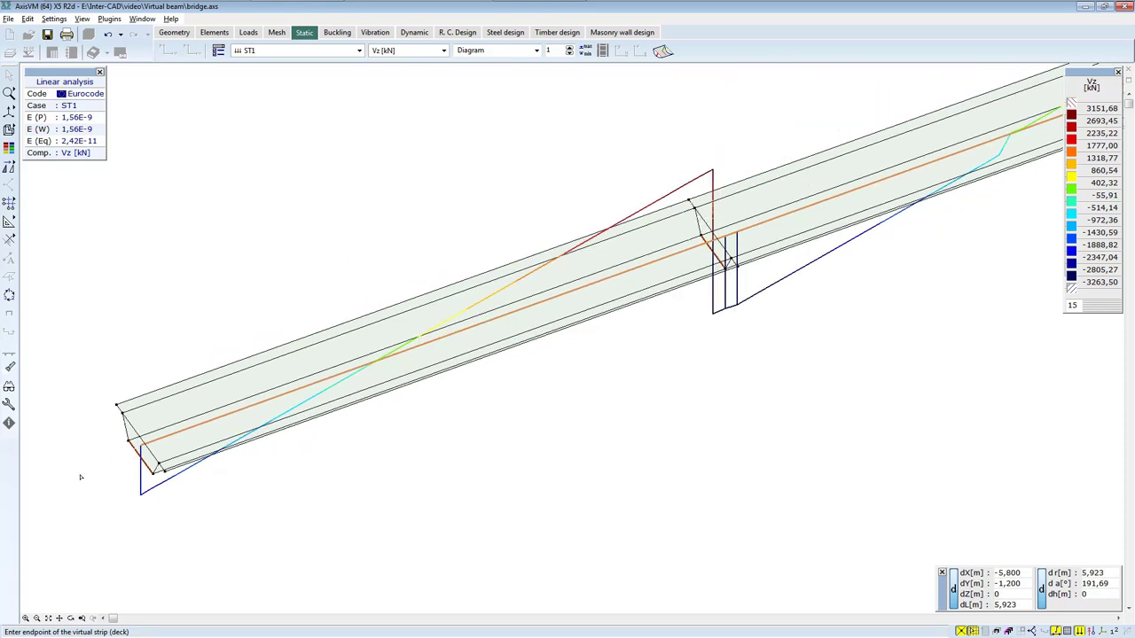
scroll(749, 221, "up", 5)
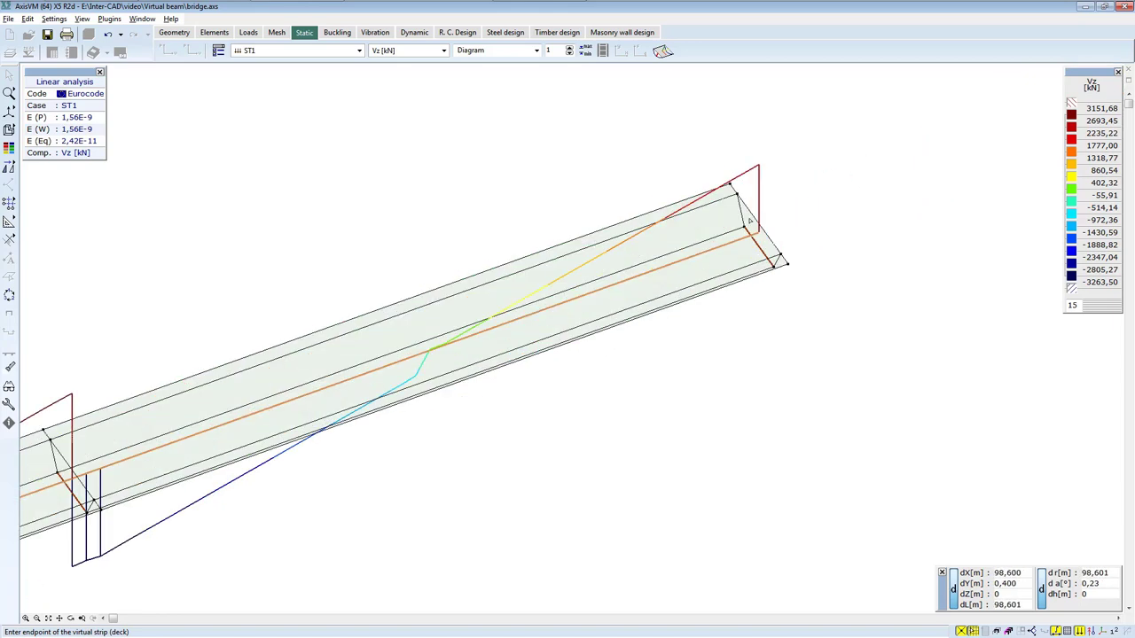
scroll(834, 203, "up", 2)
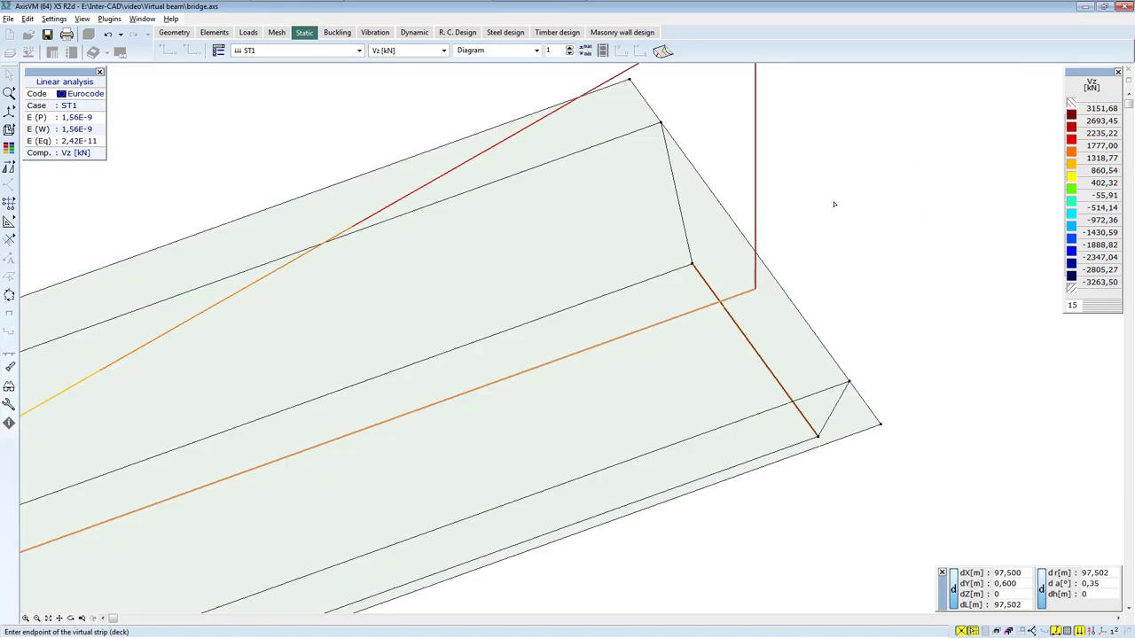
- End the deck strip at the right end, hide 'longitudinal axis', and select 'deck'
left_click(761, 264)
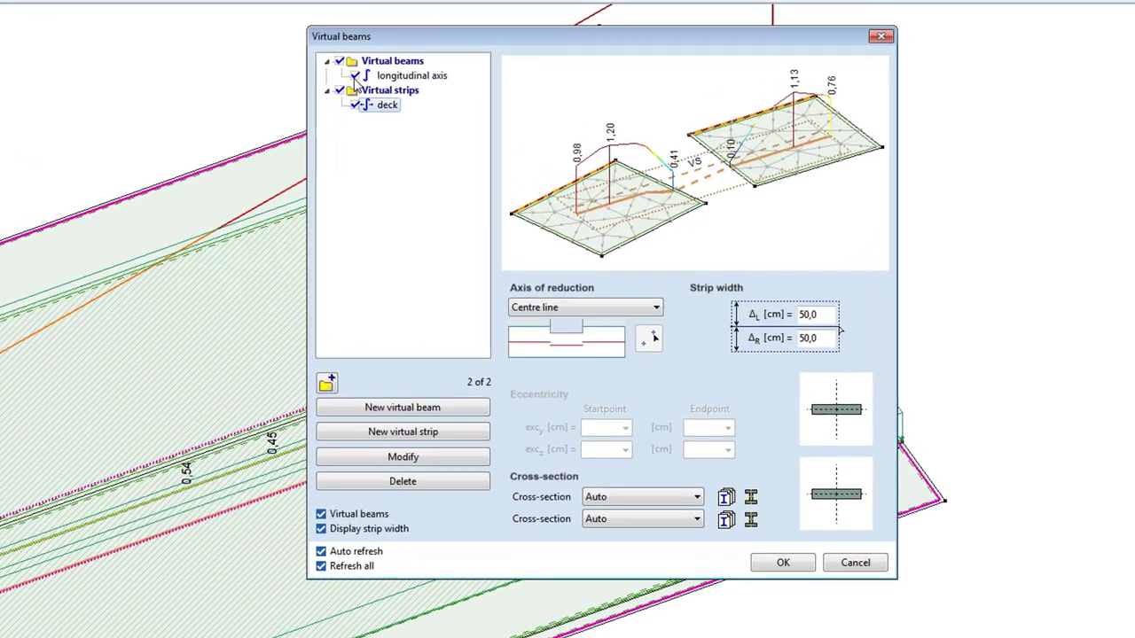
left_click(413, 101)
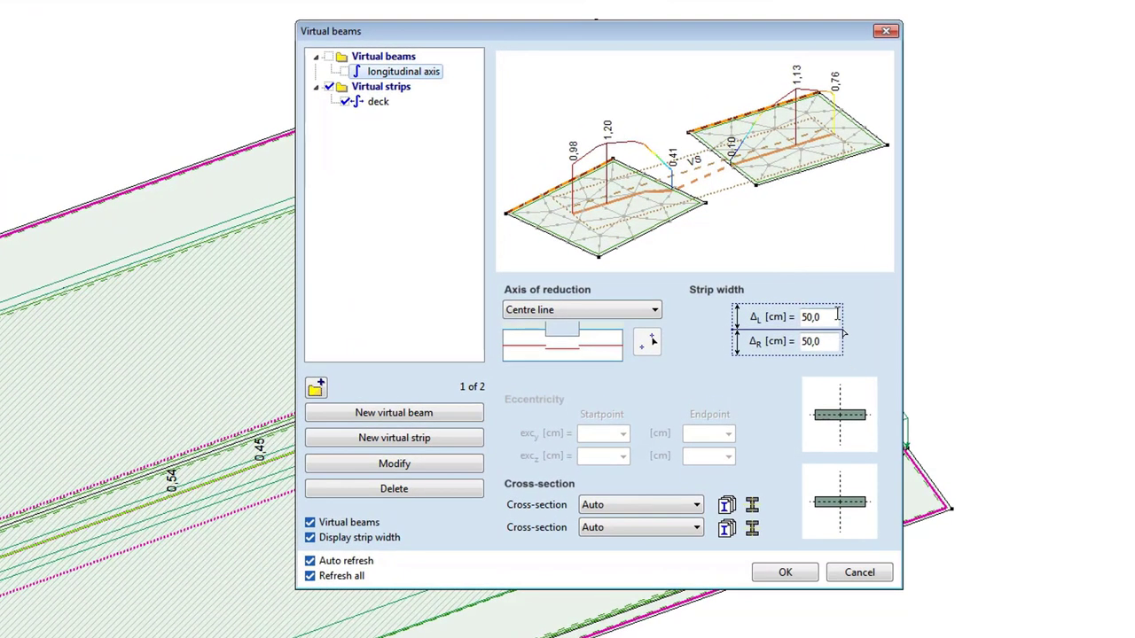
left_click(378, 103)
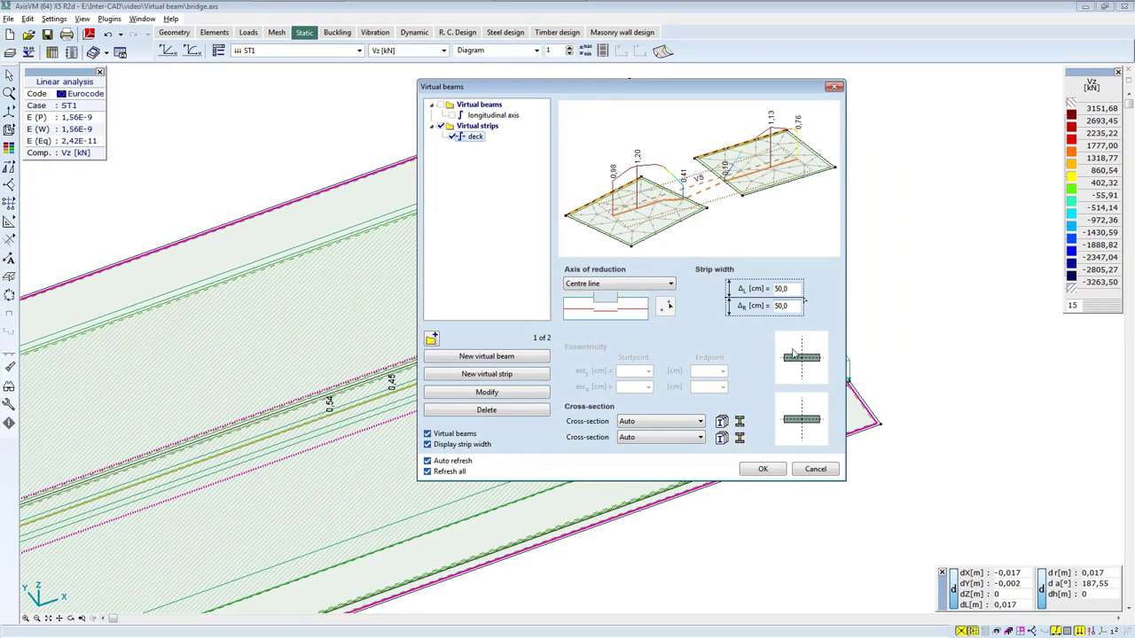
- Apply the deck strip and diagram its Nx axial force over the fitted side elevation
left_click(768, 468)
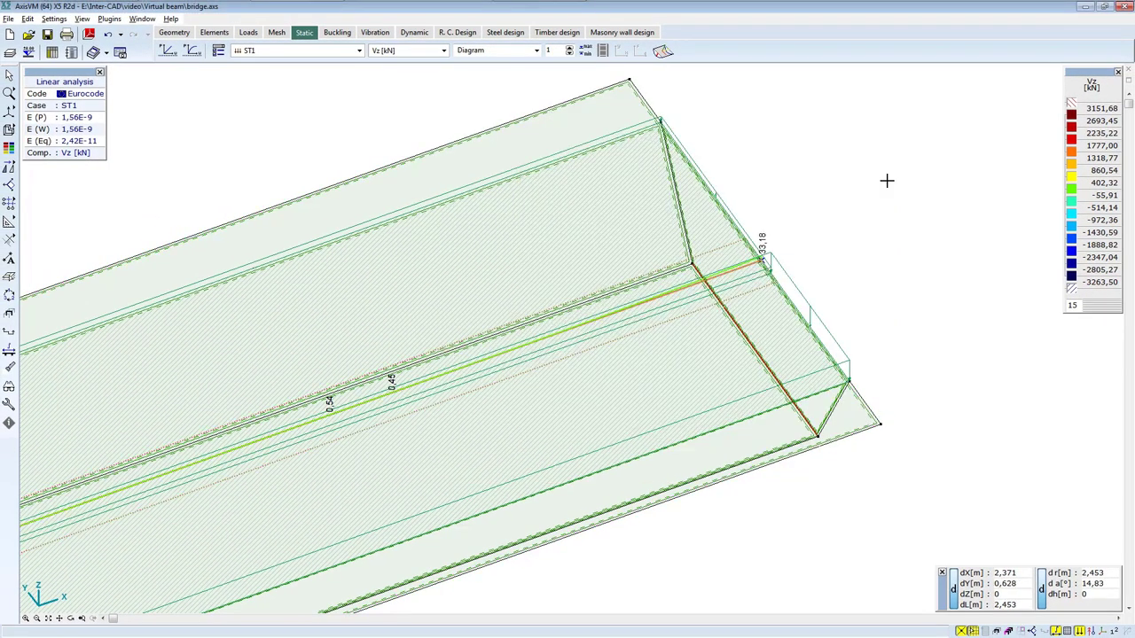
right_click(887, 181)
left_click(925, 244)
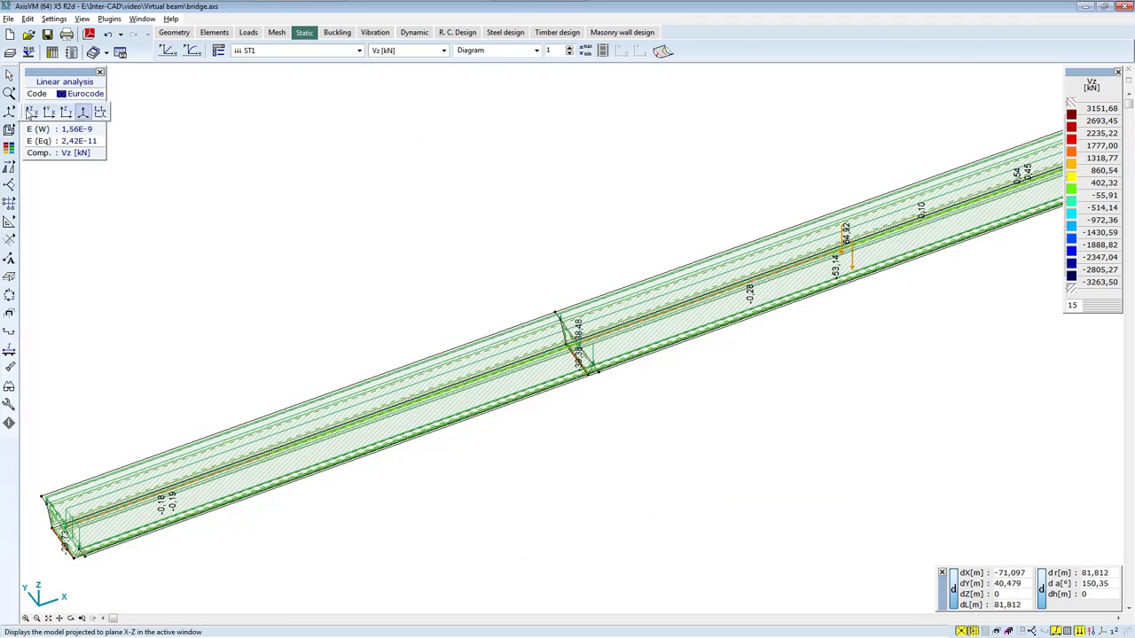
key("ctrl+1")
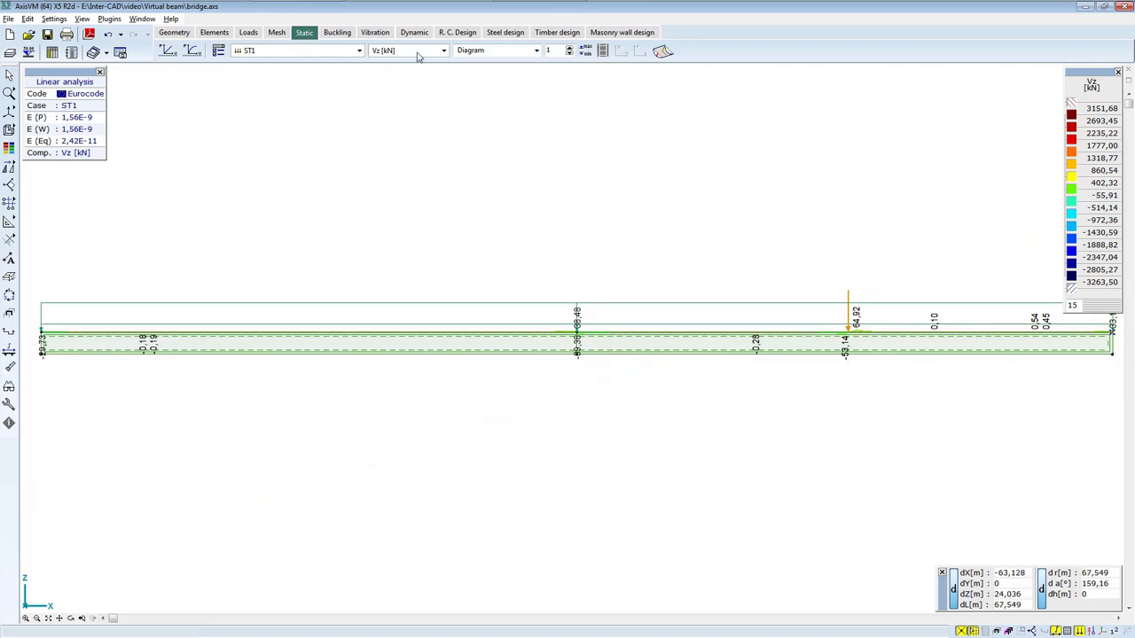
left_click(417, 51)
left_click(403, 266)
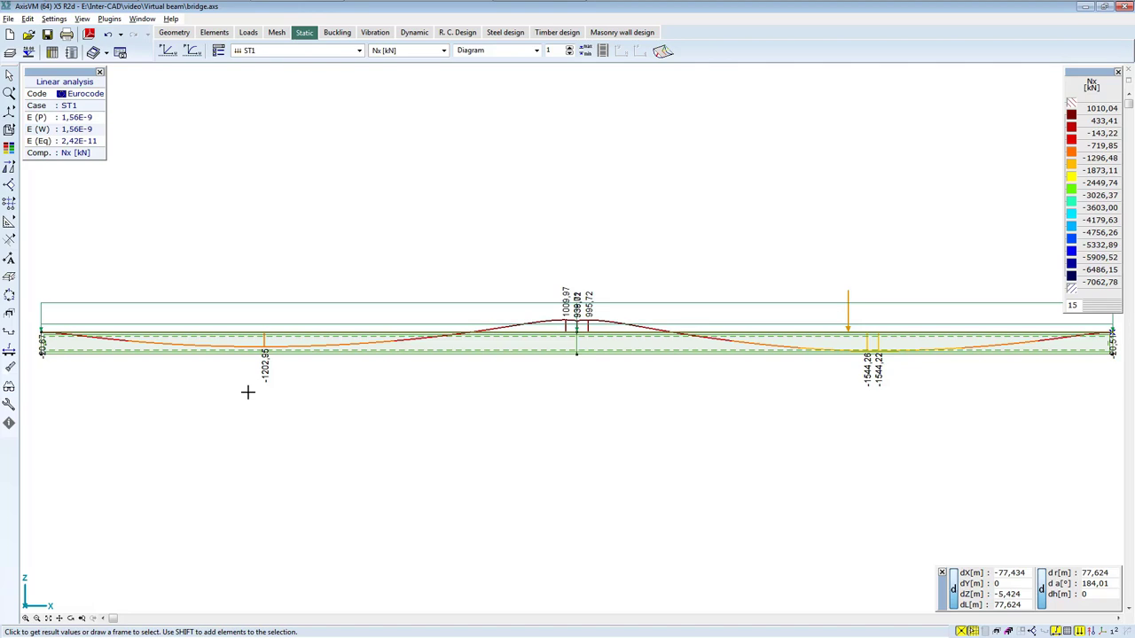
- Show nx [kN/m] as 2D isosurfaces on an oblique 3-D bridge view and probe a shell value
left_click(426, 52)
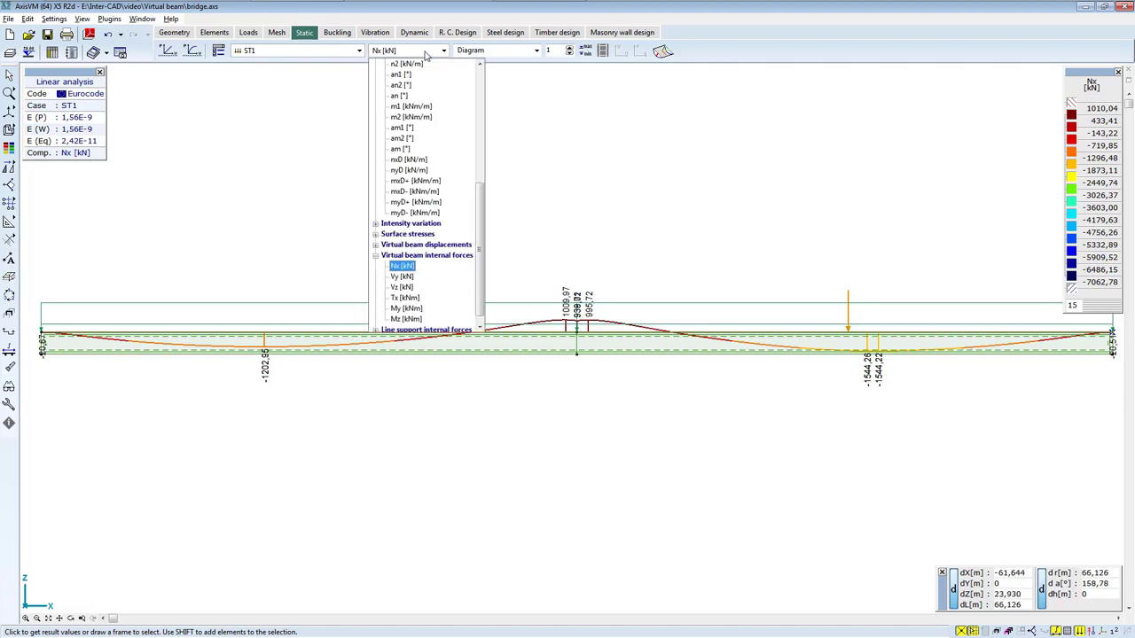
scroll(431, 94, "up", 5)
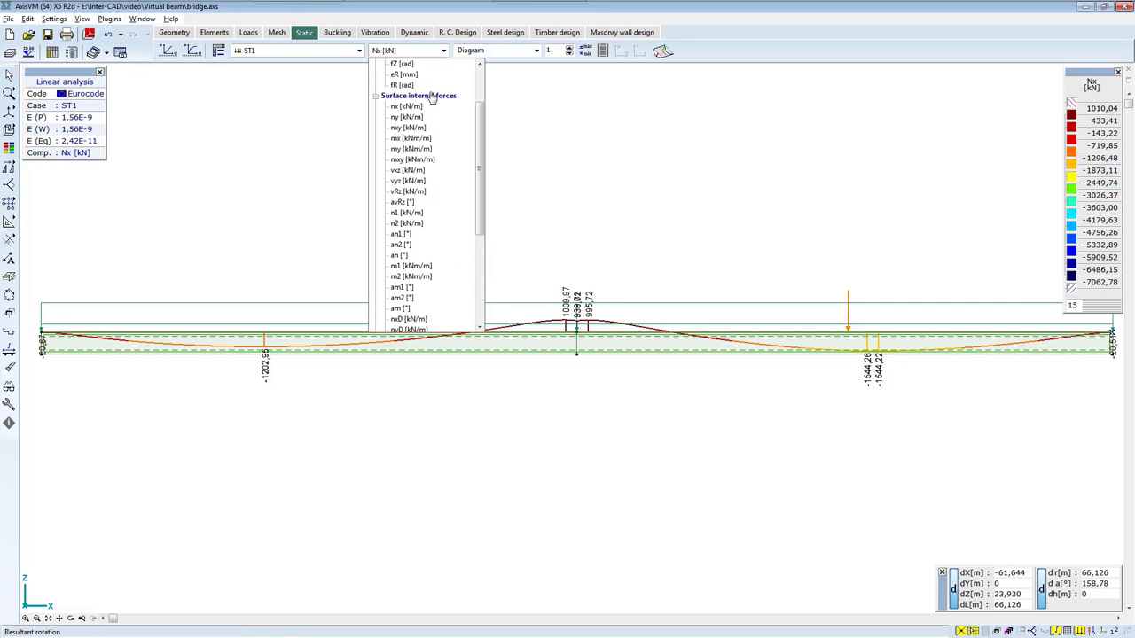
left_click(407, 107)
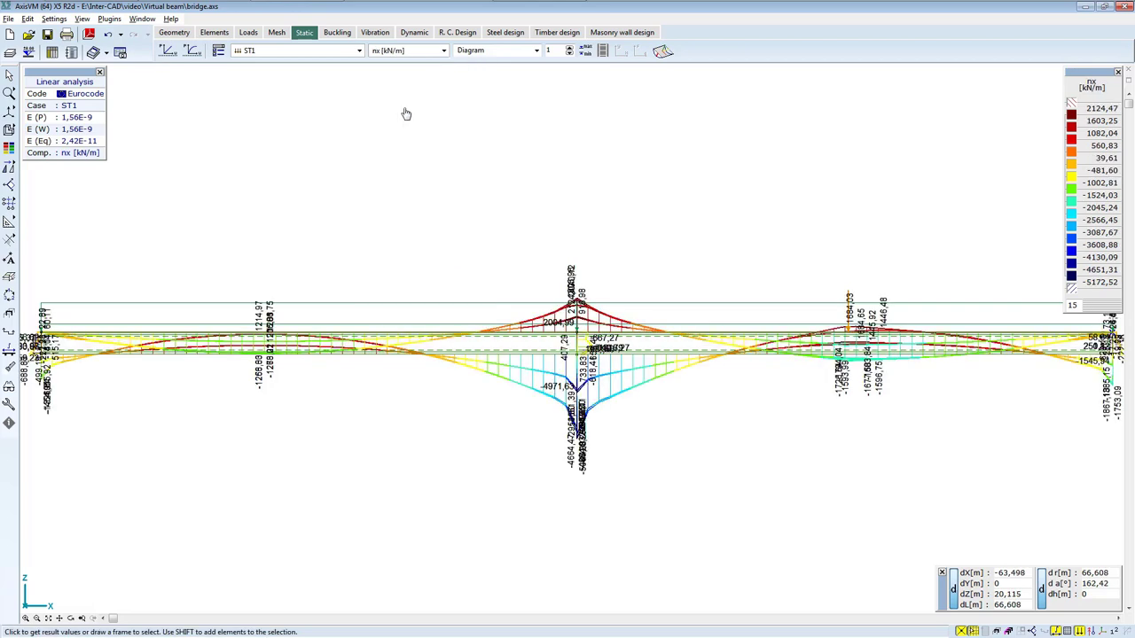
left_click(70, 618)
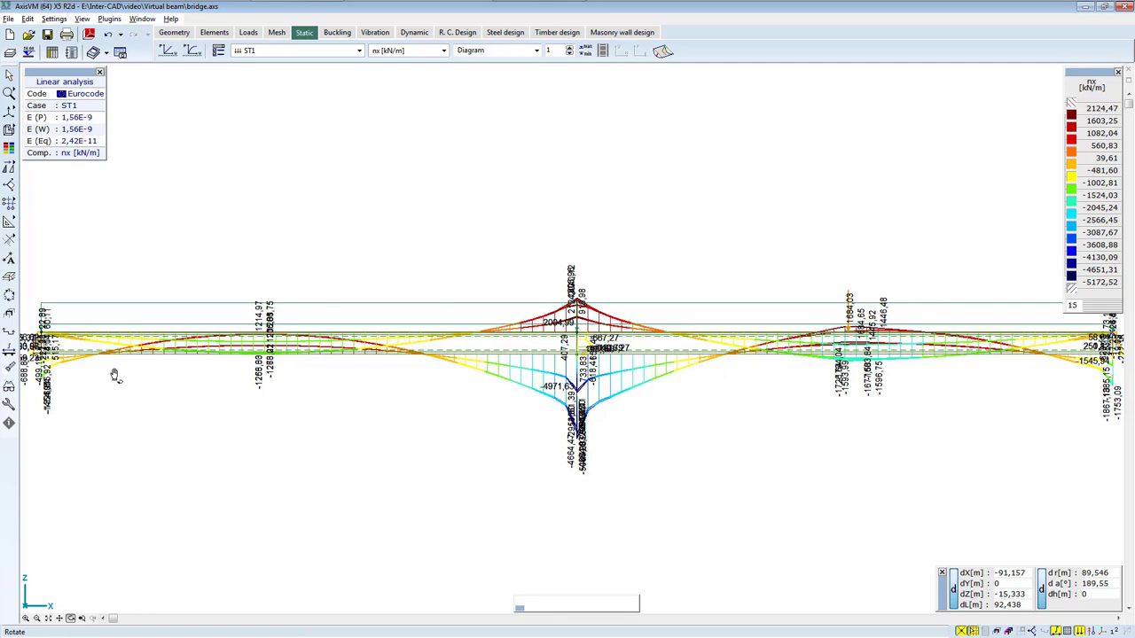
left_click_drag(114, 376, 452, 254)
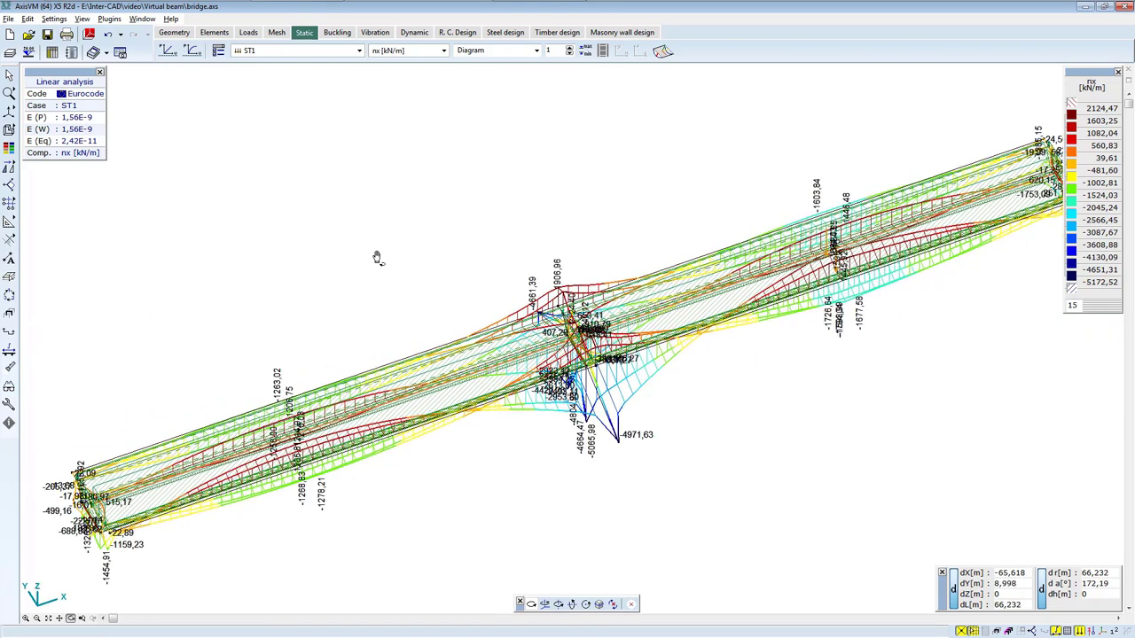
left_click(492, 51)
left_click(513, 103)
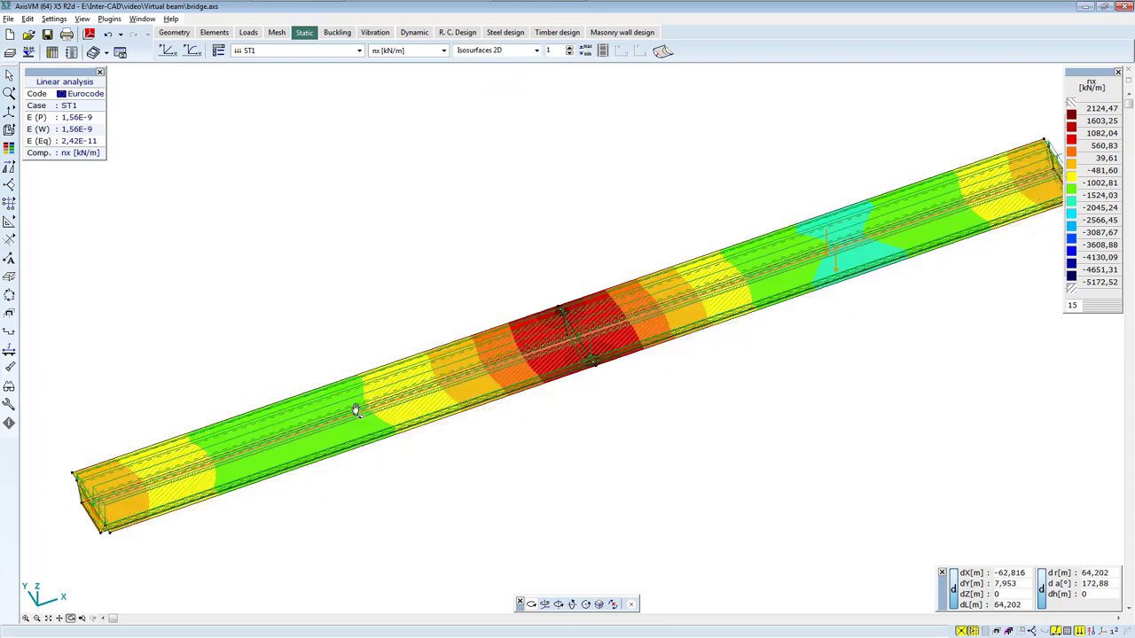
scroll(269, 502, "up", 5)
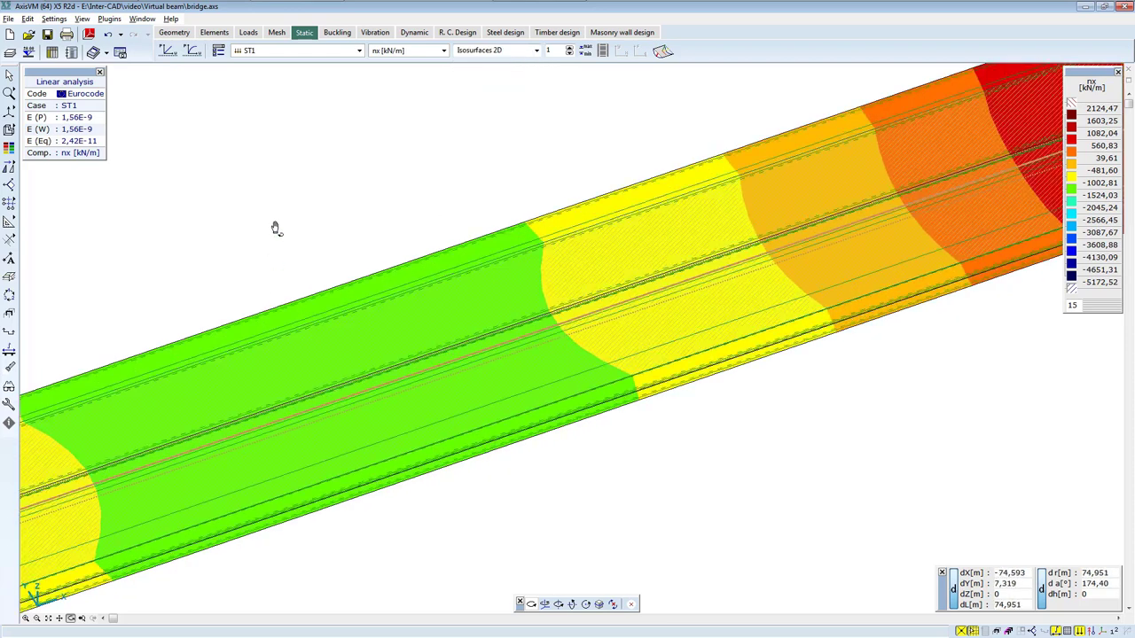
right_click(277, 229)
left_click(300, 233)
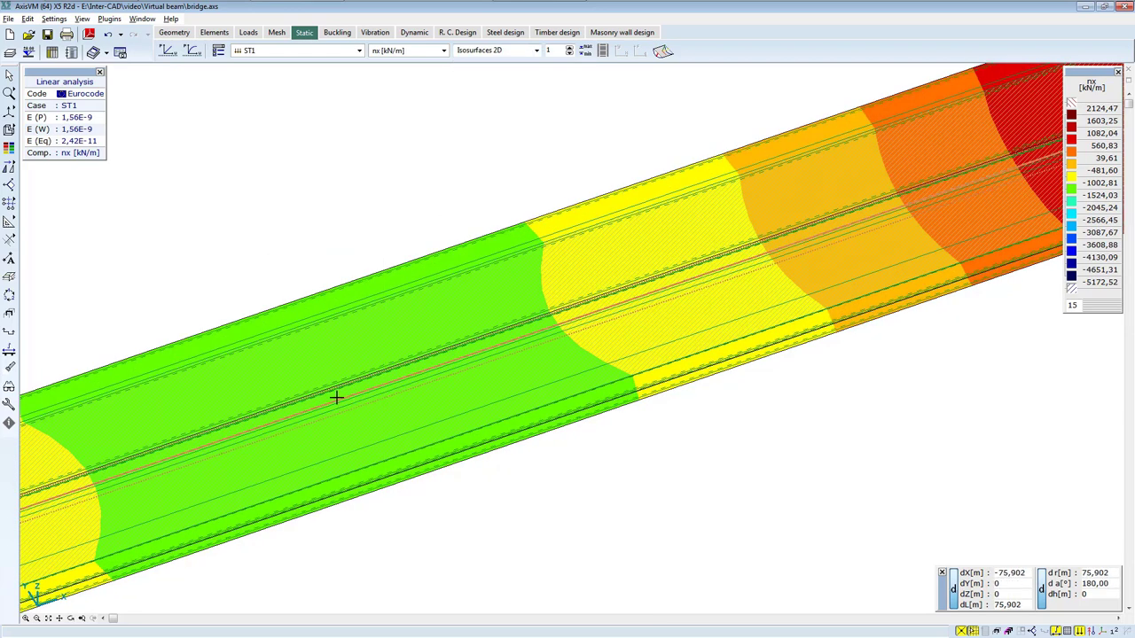
mouse_move(332, 386)
- Diagram the deck strip's My [kNm] in X-Z side elevation at diagram scale 1000
left_click(421, 54)
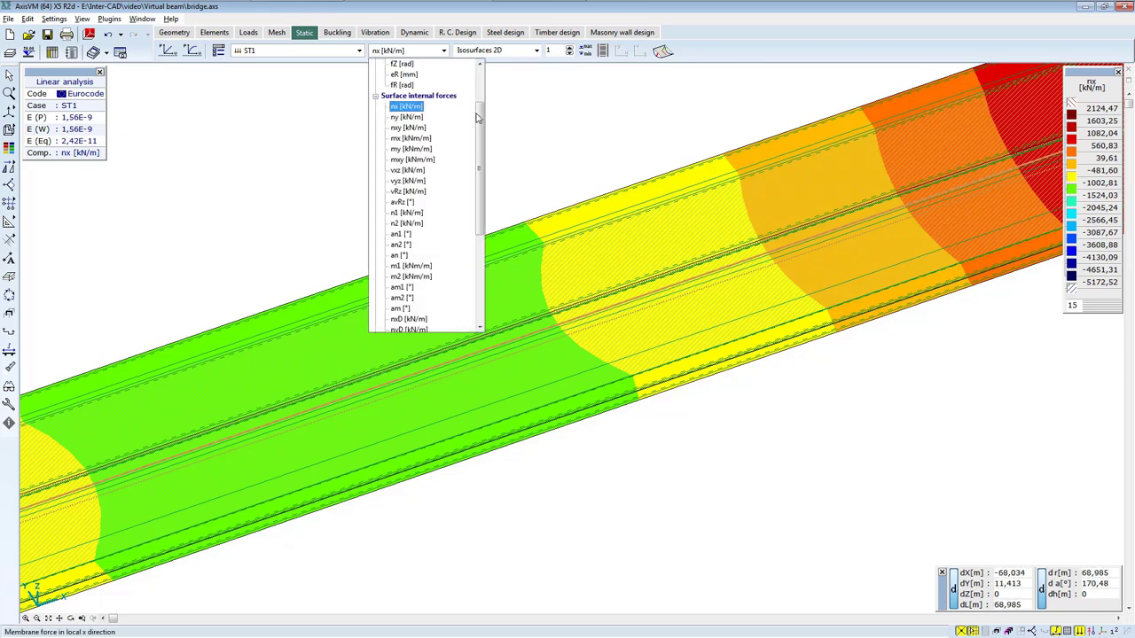
left_click_drag(480, 132, 478, 219)
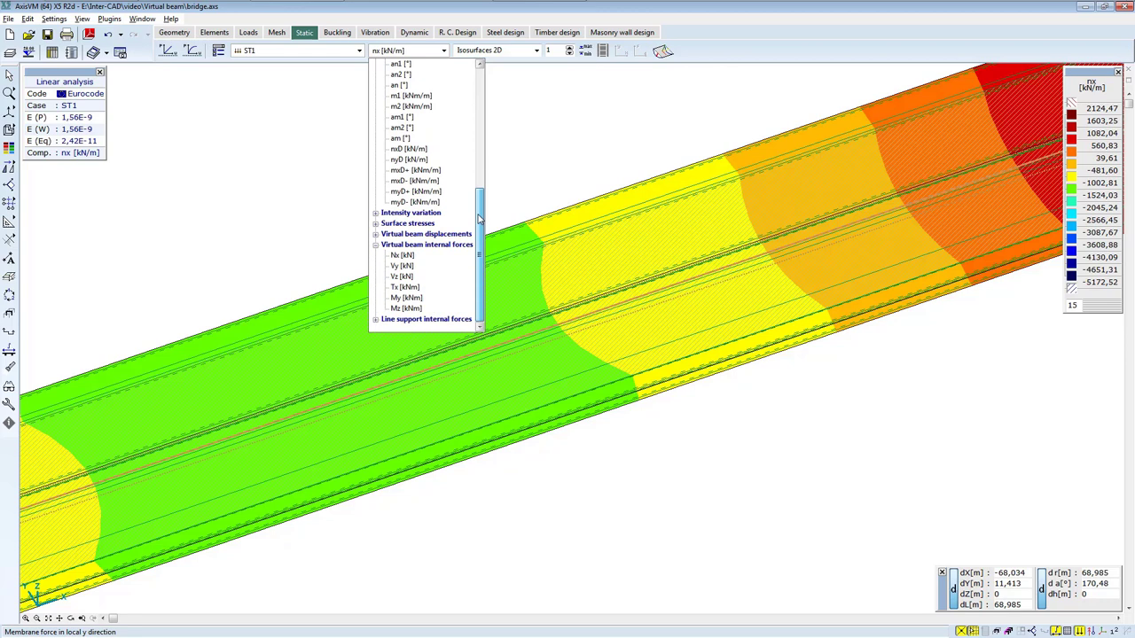
left_click(407, 298)
mouse_move(21, 115)
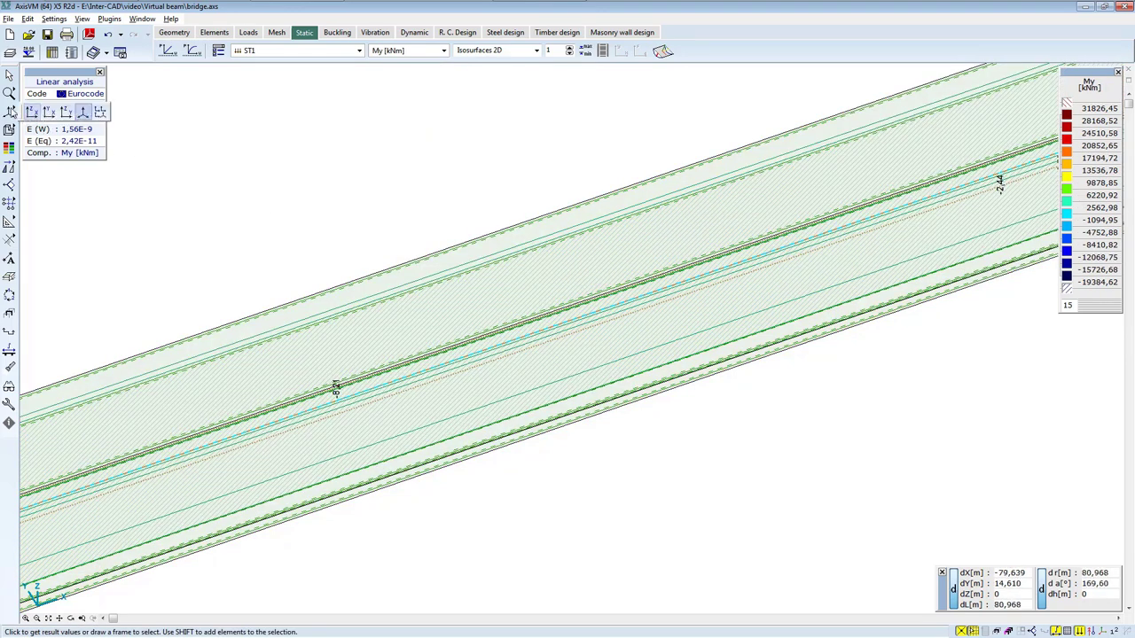
left_click(33, 113)
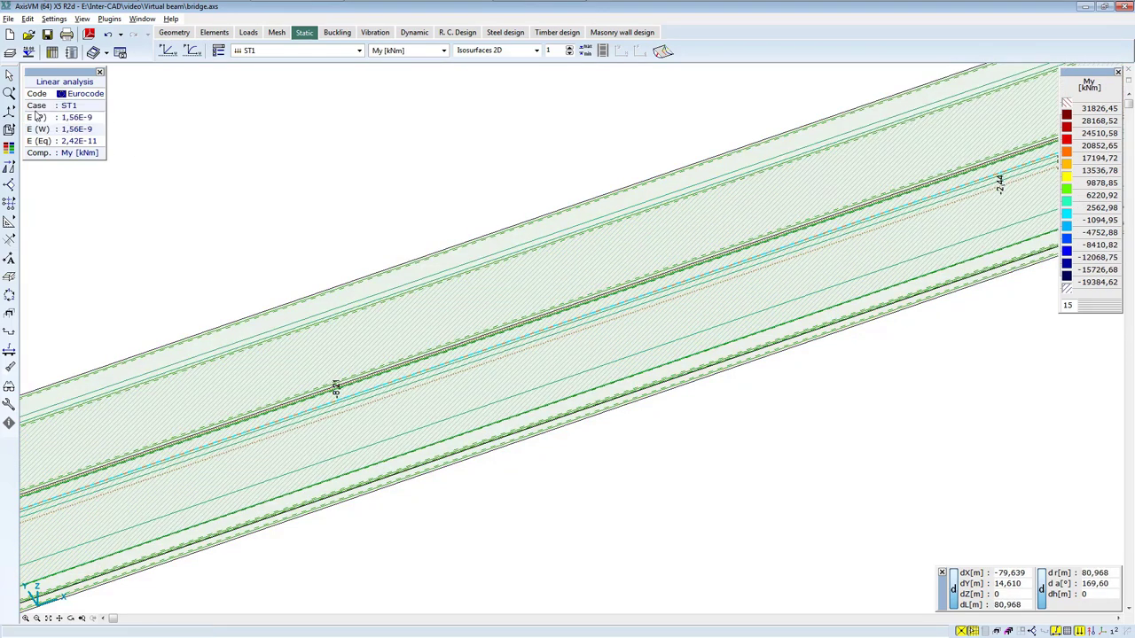
left_click(538, 55)
left_click(530, 64)
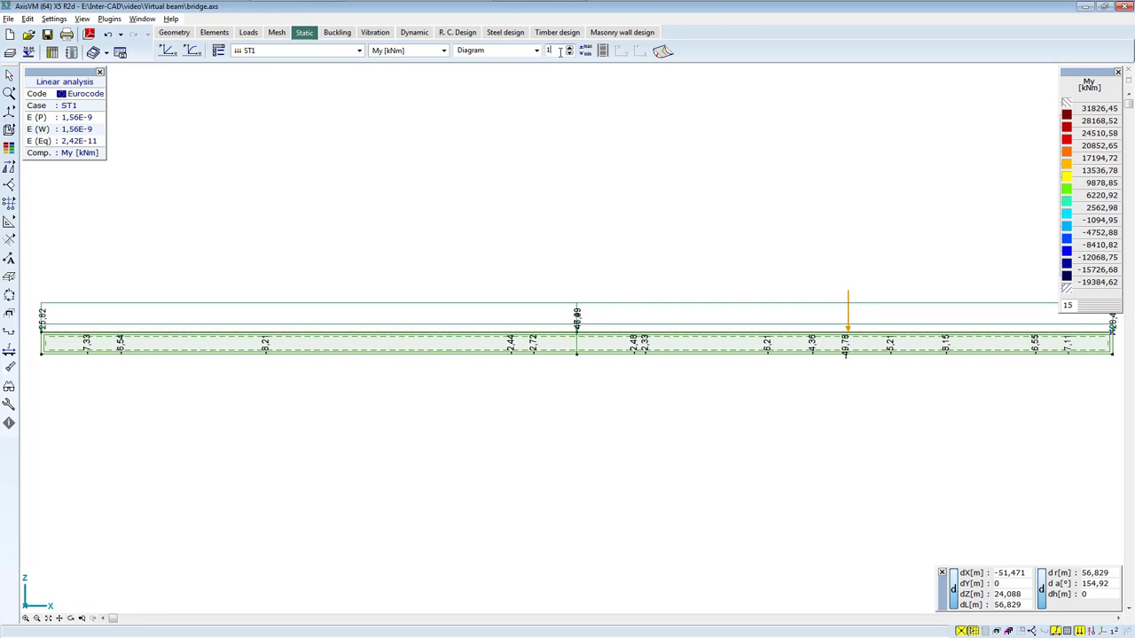
key("Return")
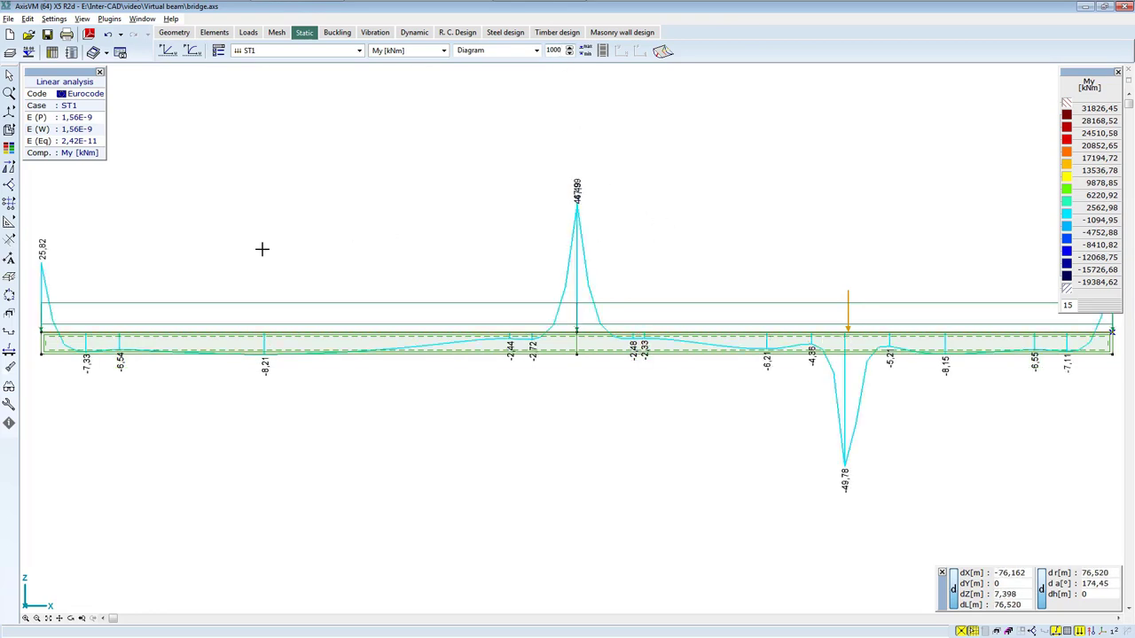
scroll(158, 277, "down", 1)
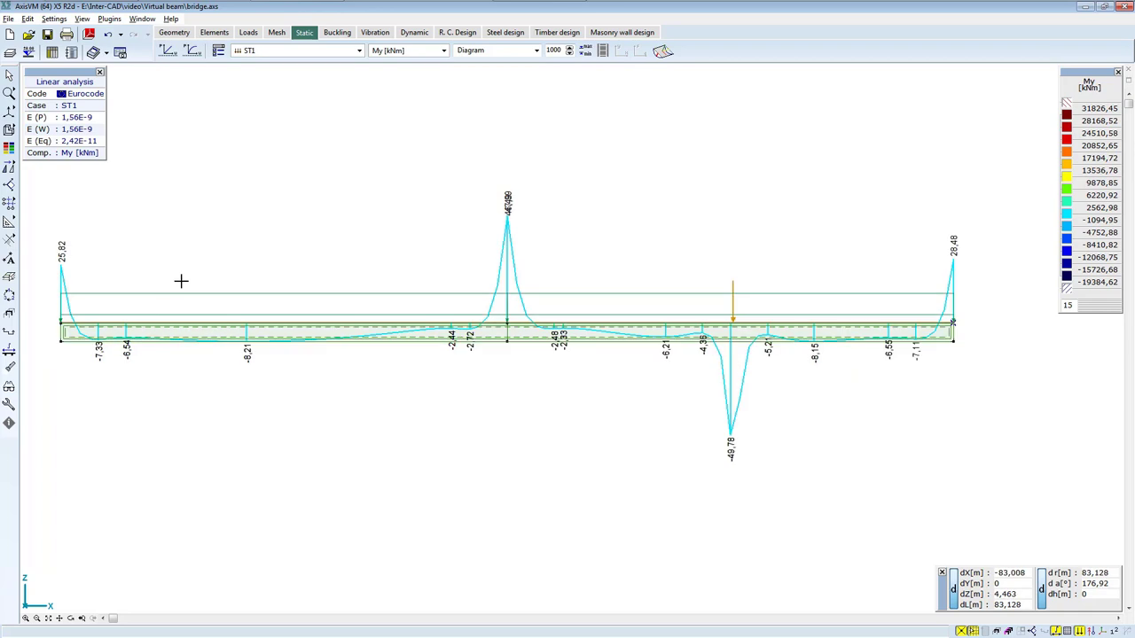